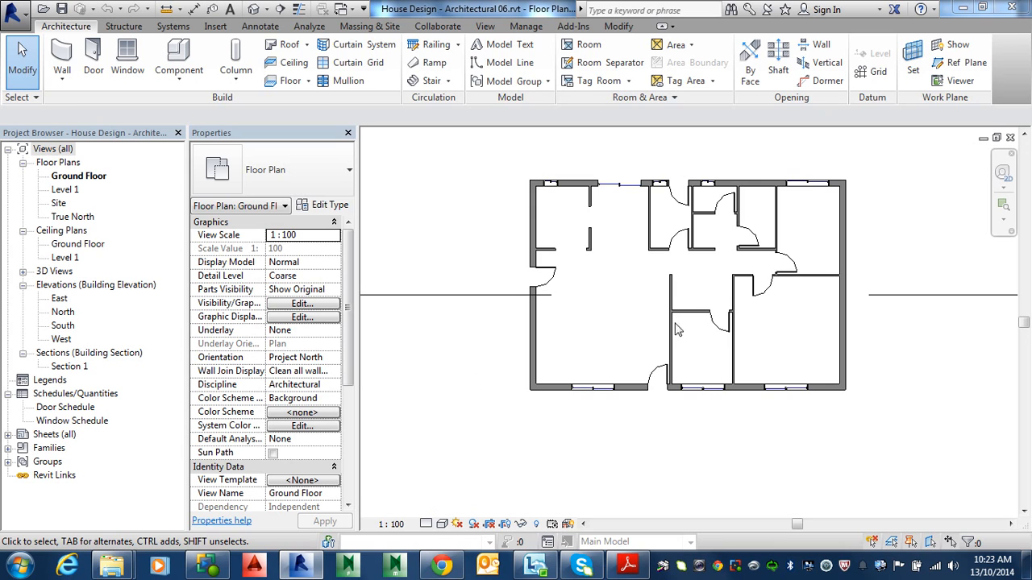
# Step: Set the Ground Floor plan's detail level to Fine
pyautogui.moveTo(623, 313); pyautogui.dragTo(575, 347, button='middle')
pyautogui.scroll(2, 534, 379)
pyautogui.moveTo(517, 362); pyautogui.dragTo(625, 417, button='middle')
pyautogui.moveTo(624, 369); pyautogui.dragTo(604, 341, button='middle')
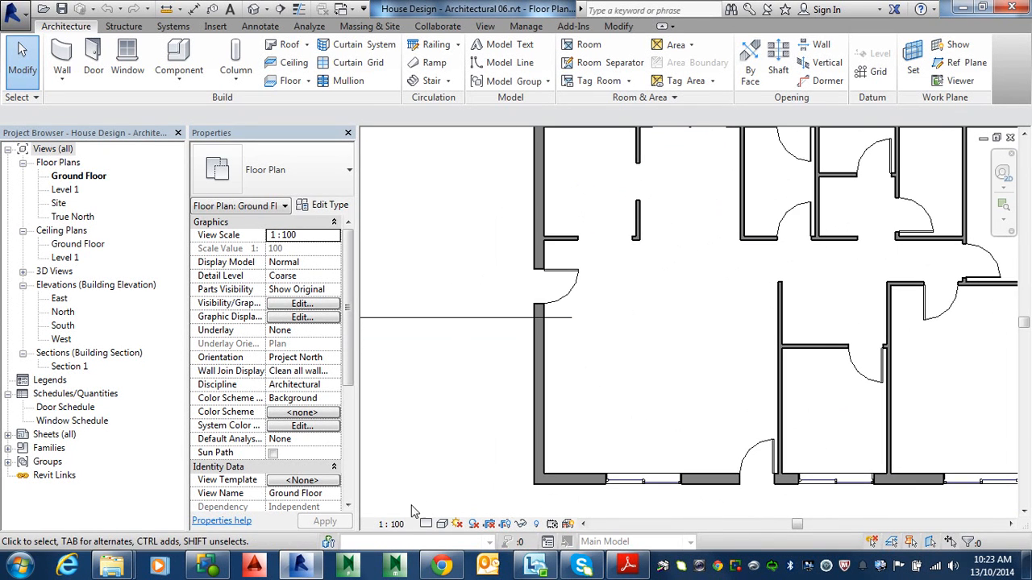
pyautogui.click(426, 524)
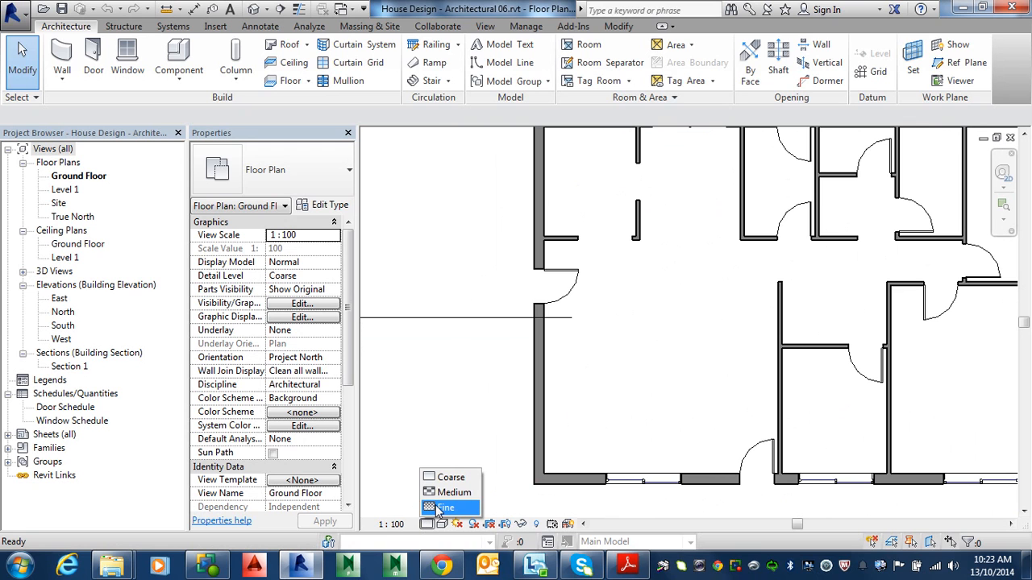
pyautogui.click(442, 508)
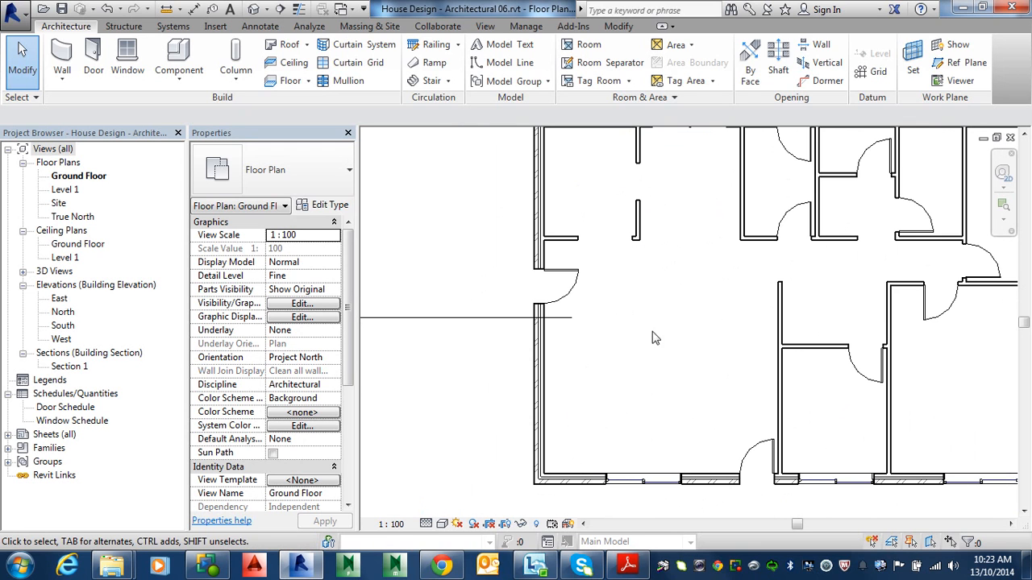
# Step: Start a structural floor boundary sketch on the Ground Floor plan
pyautogui.moveTo(660, 253); pyautogui.dragTo(573, 260, button='middle')
pyautogui.scroll(-1, 638, 302)
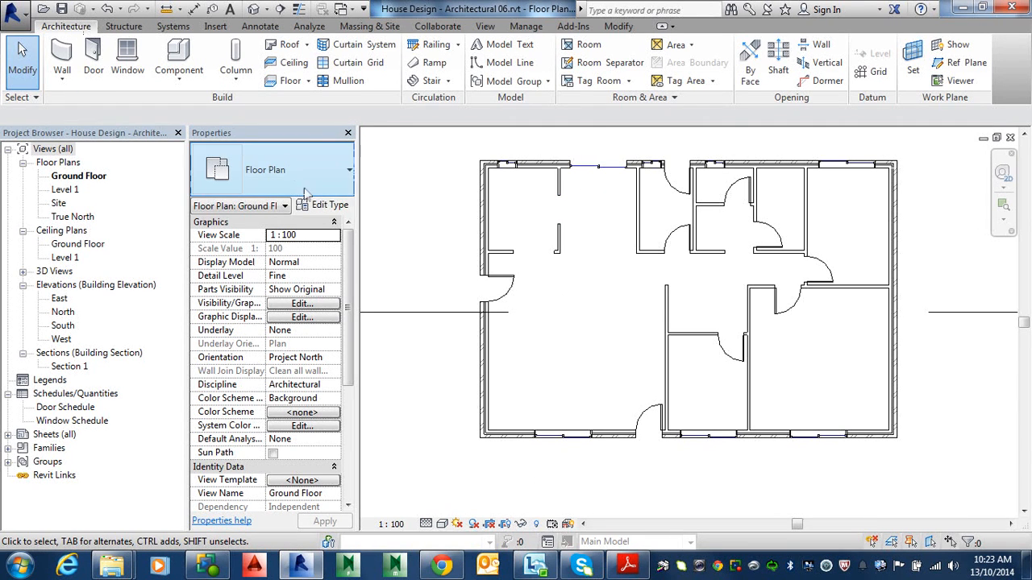
pyautogui.click(133, 27)
pyautogui.click(360, 81)
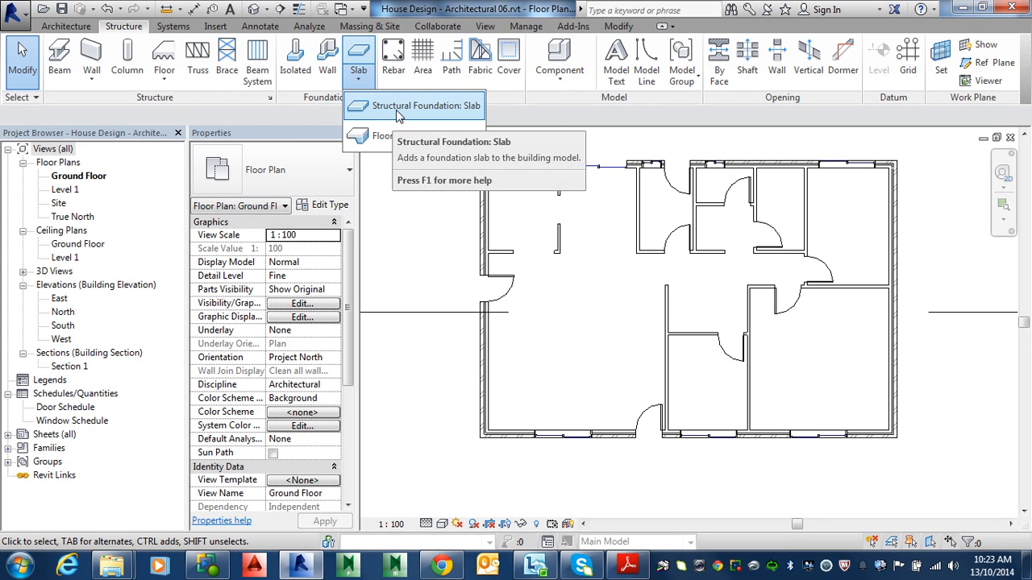
pyautogui.click(84, 27)
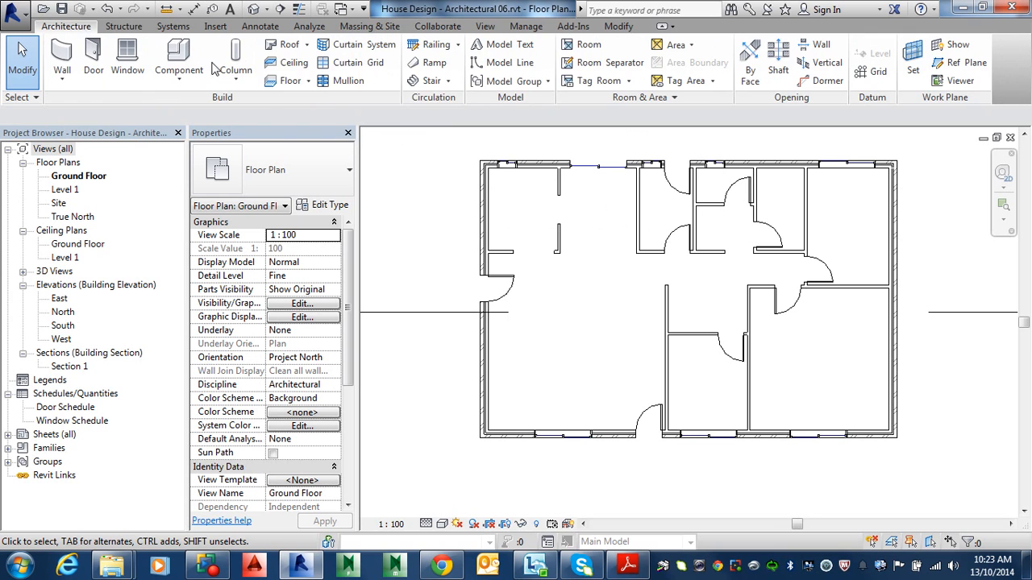
pyautogui.click(307, 83)
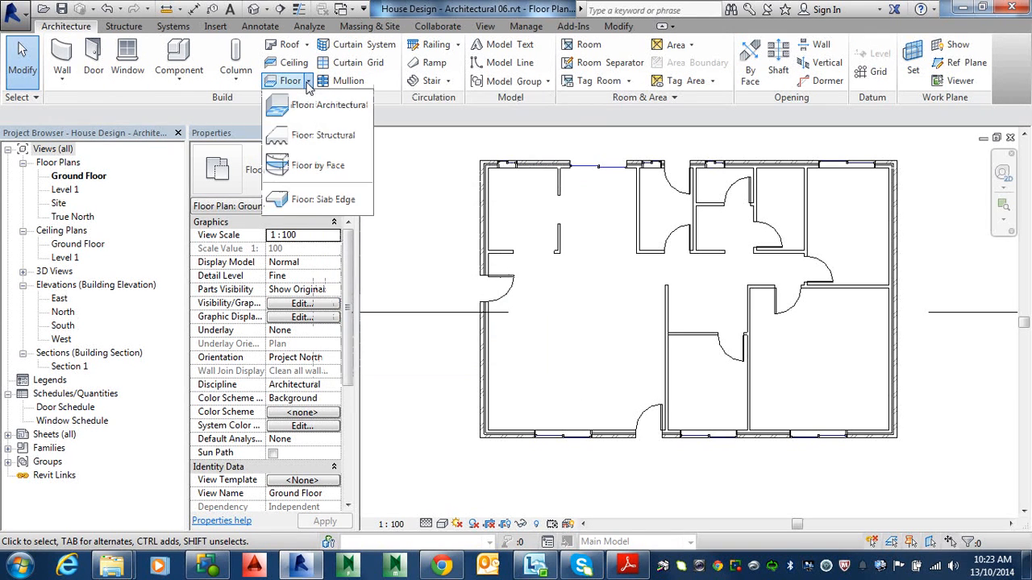
pyautogui.click(315, 135)
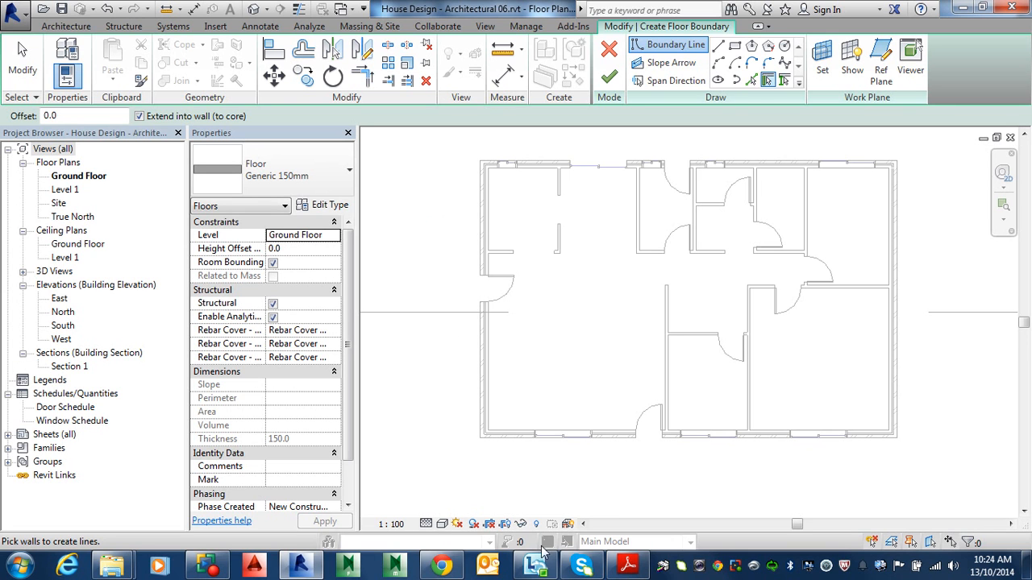
# Step: Switch to Adobe Reader and review the "Add a Basic Slab" instructions and the pages following them in the House Design notes
pyautogui.click(629, 568)
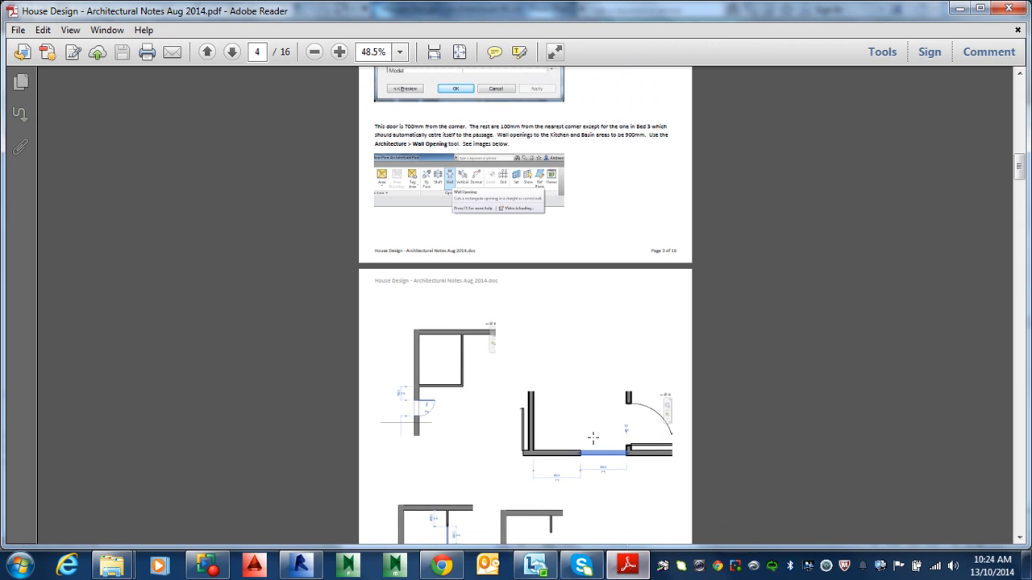
pyautogui.scroll(-3, 584, 390)
pyautogui.keyDown('ctrl'); pyautogui.scroll(-4, 580, 363); pyautogui.keyUp('ctrl')
pyautogui.scroll(-3, 581, 362)
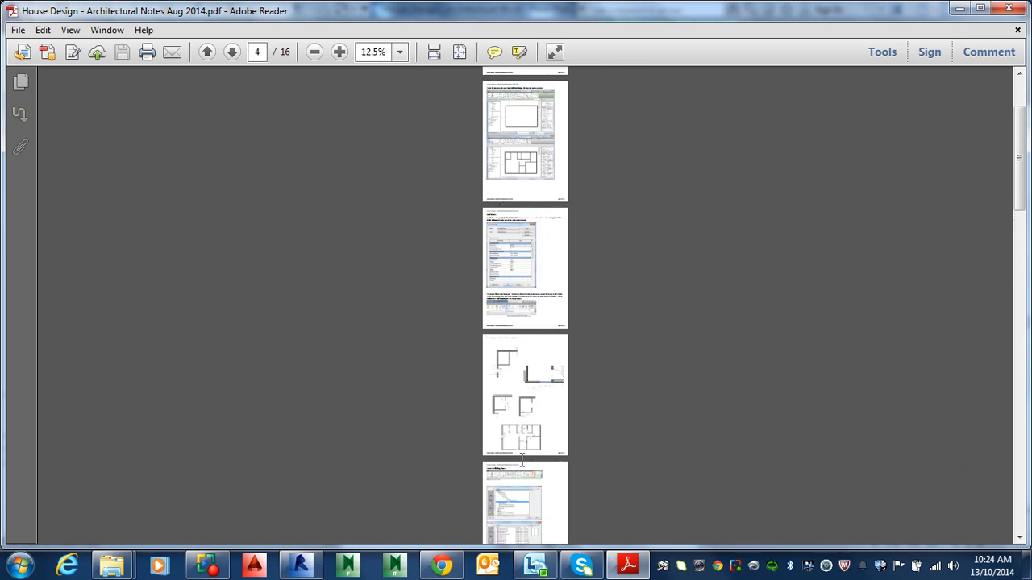
pyautogui.keyDown('ctrl'); pyautogui.scroll(5, 528, 435); pyautogui.keyUp('ctrl')
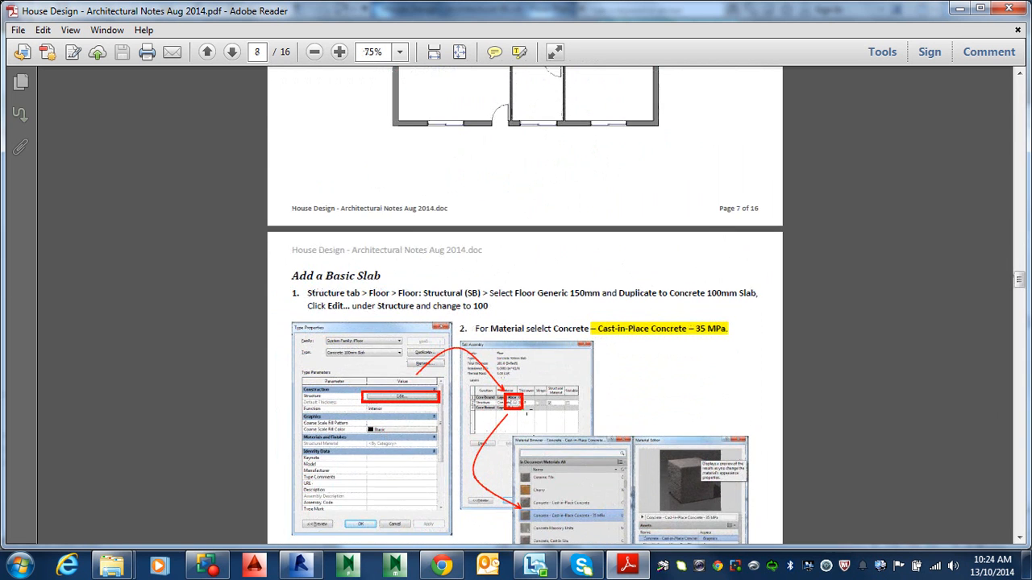
pyautogui.keyDown('ctrl'); pyautogui.scroll(1, 516, 415); pyautogui.keyUp('ctrl')
pyautogui.keyDown('ctrl'); pyautogui.scroll(3, 366, 312); pyautogui.keyUp('ctrl')
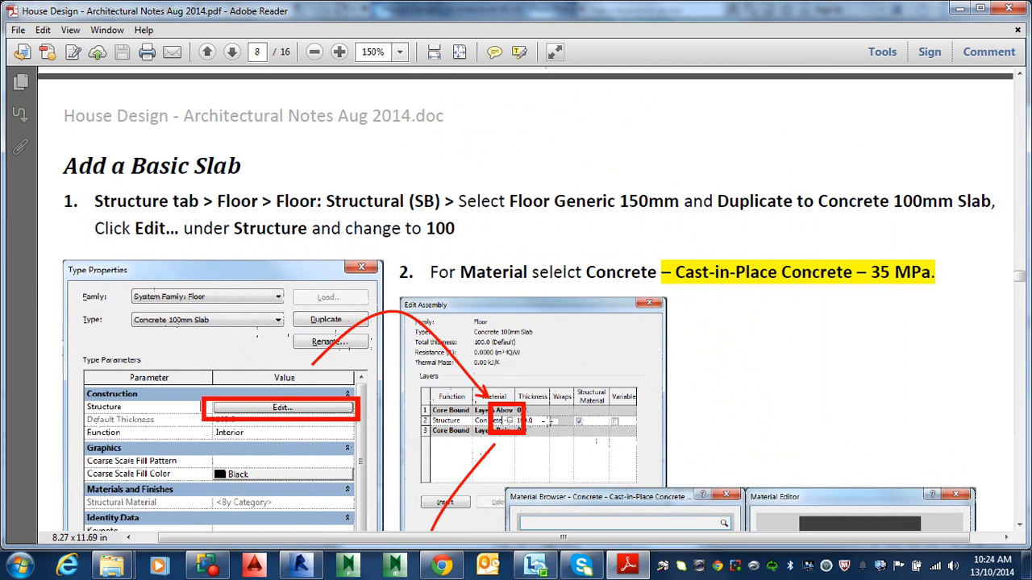
pyautogui.scroll(-8, 596, 442)
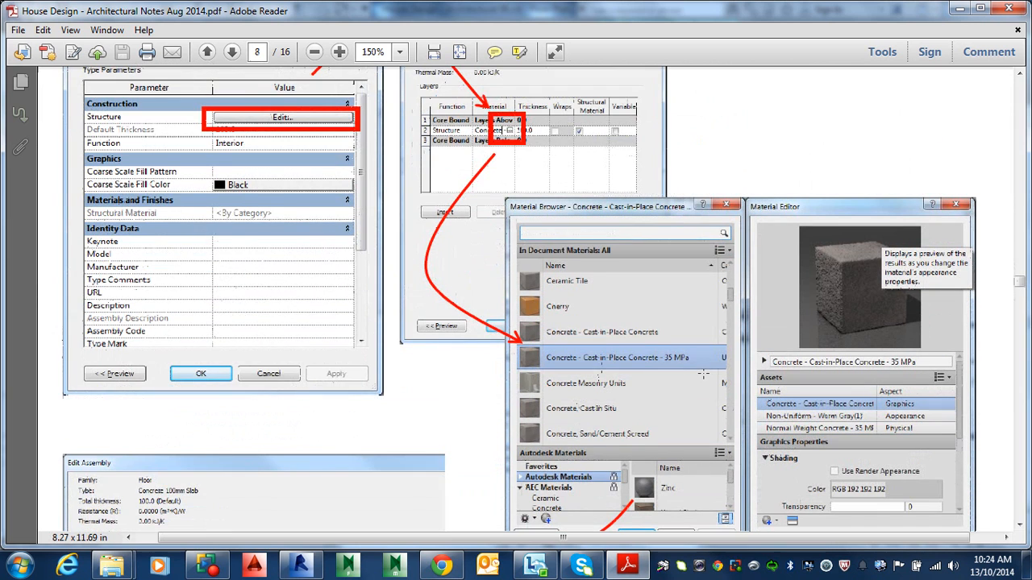
pyautogui.scroll(-7, 680, 364)
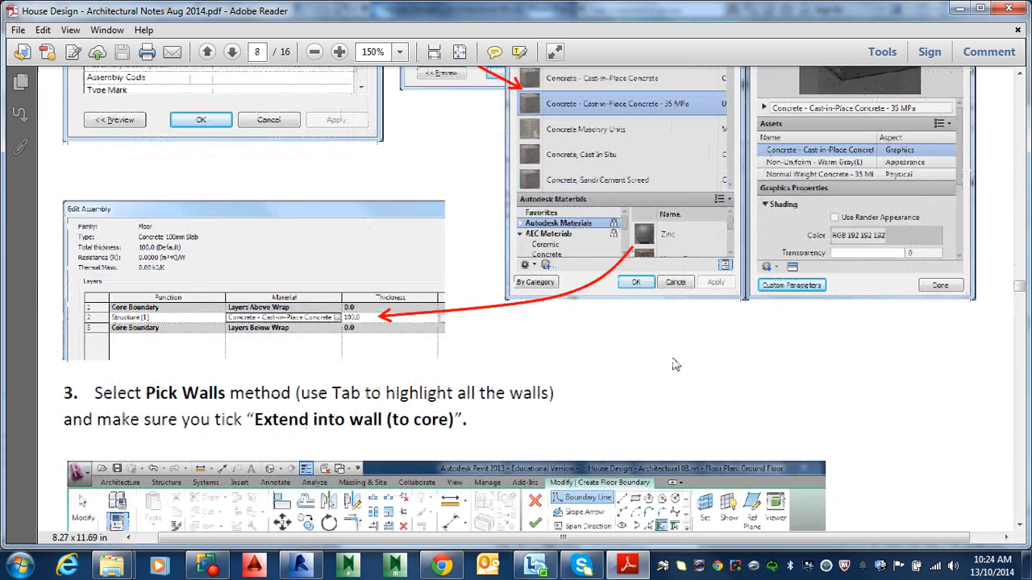
pyautogui.scroll(-10, 673, 364)
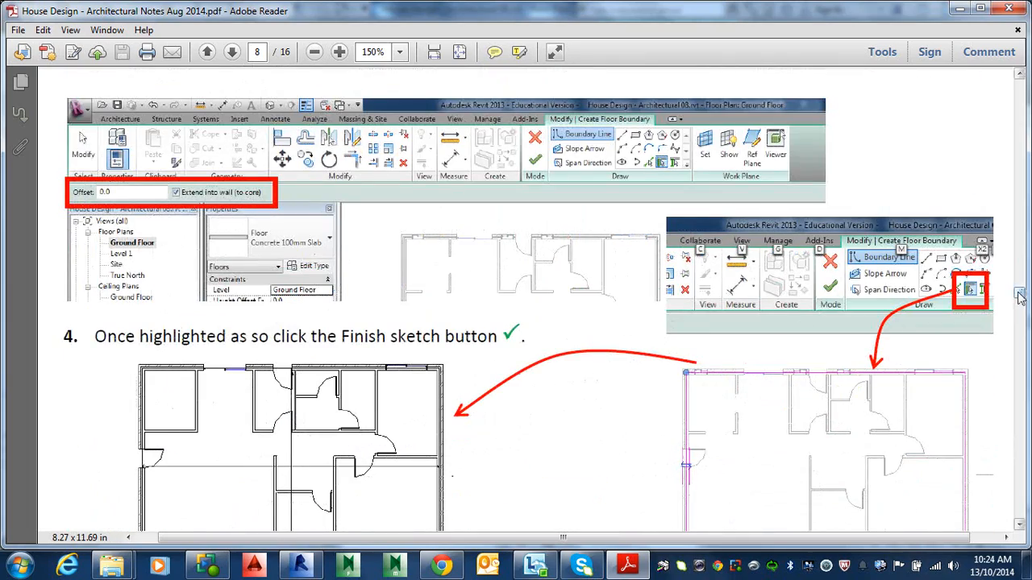
pyautogui.moveTo(1020, 295); pyautogui.dragTo(1021, 346)
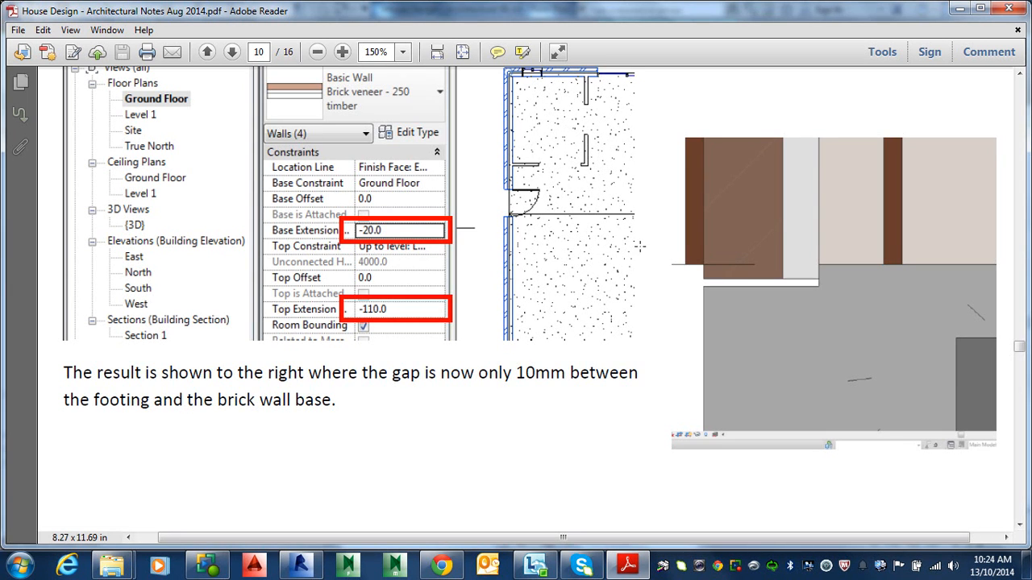
pyautogui.moveTo(1019, 349); pyautogui.dragTo(1021, 284)
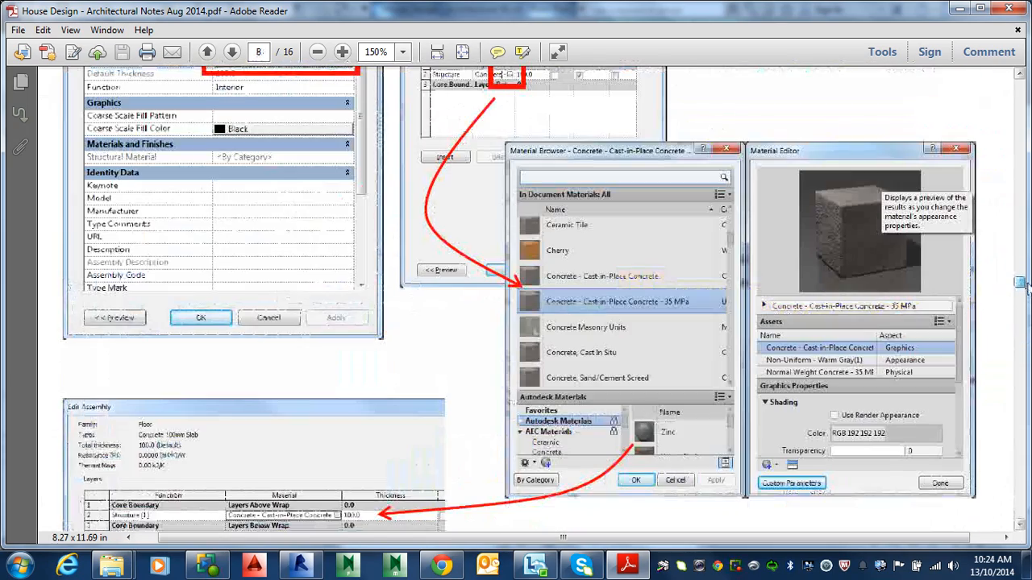
pyautogui.scroll(-3, 667, 258)
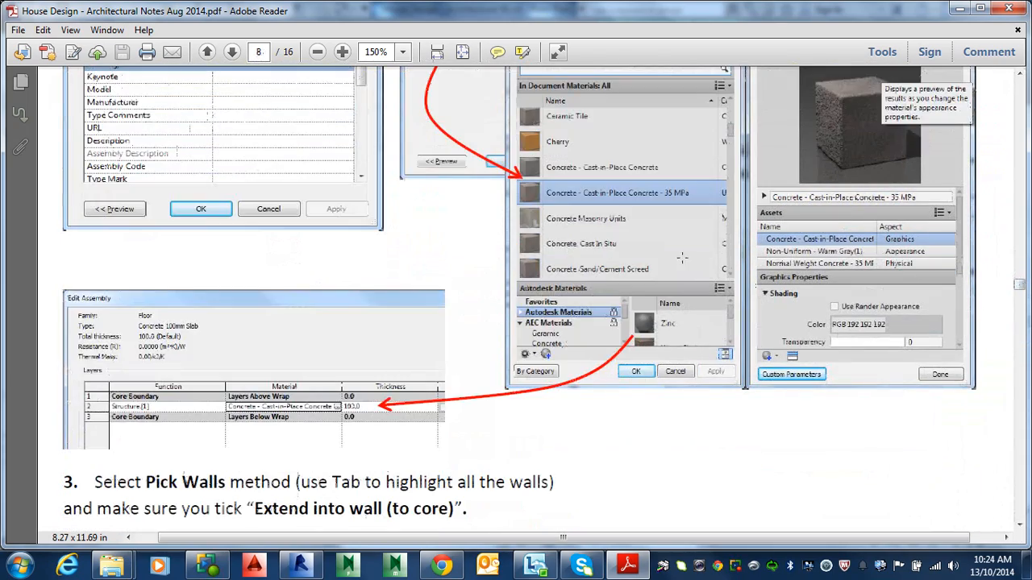
# Step: Return to Revit and duplicate the Generic 150mm floor type as "Concrete 100mm Slab"
pyautogui.hotkey('alt', 'Tab')
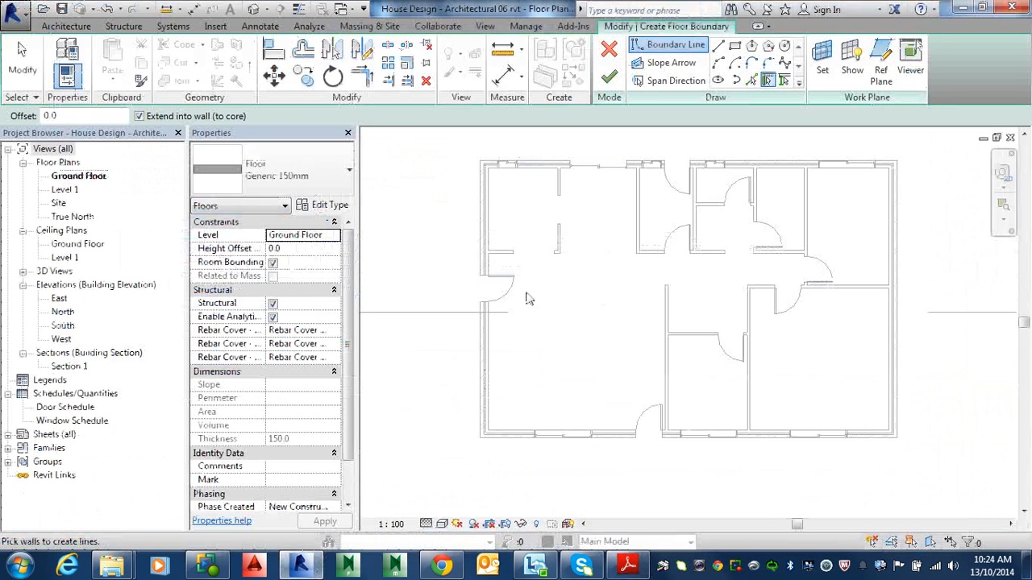
pyautogui.click(323, 209)
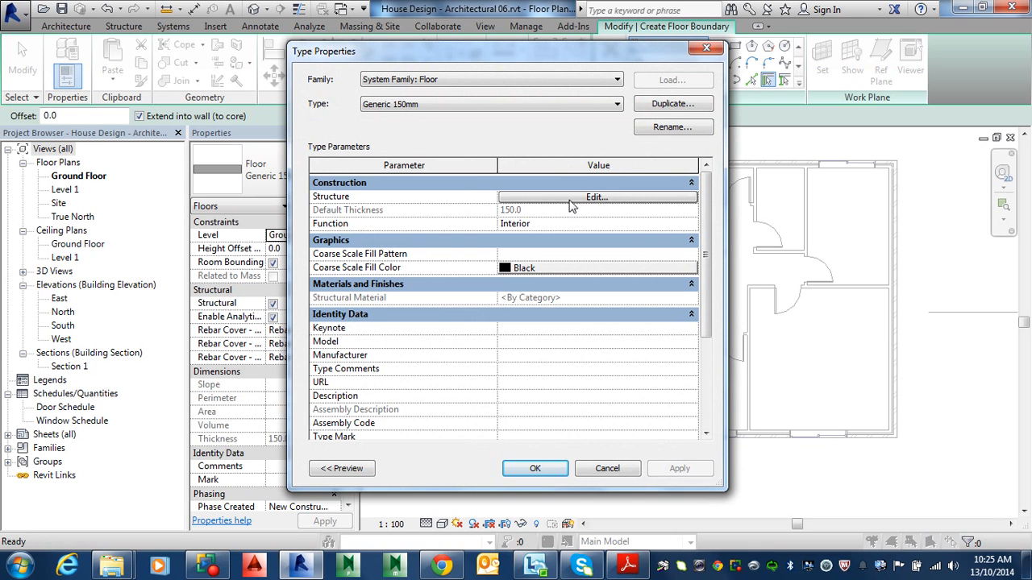
pyautogui.click(675, 106)
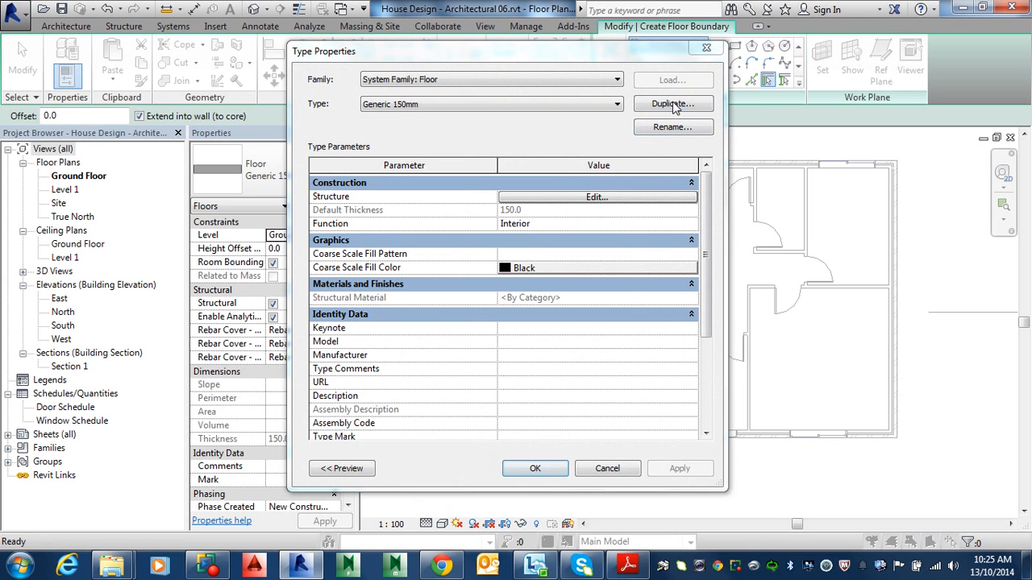
pyautogui.write('Co')
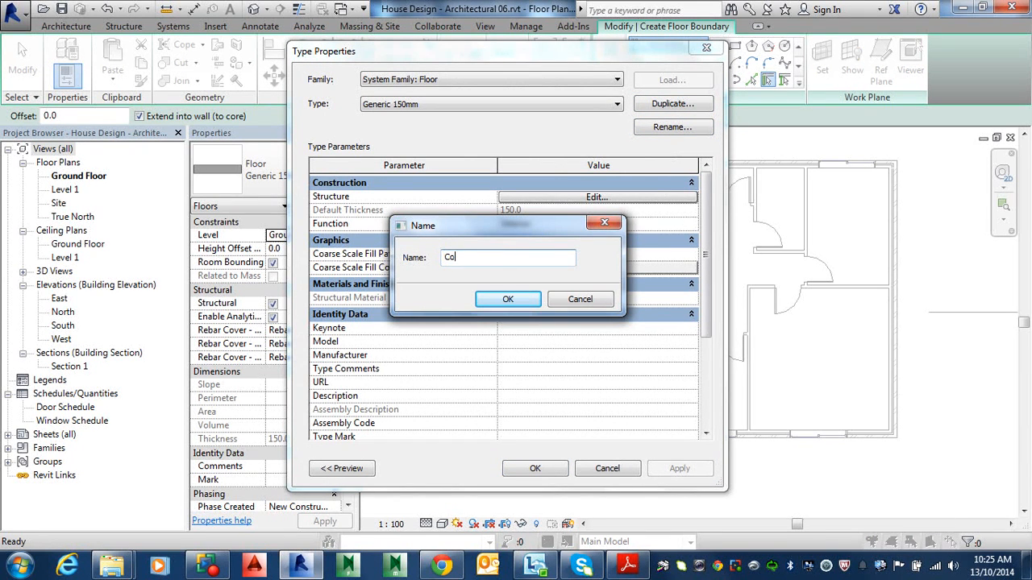
pyautogui.write('ncrete 100mm Slab')
pyautogui.click(508, 300)
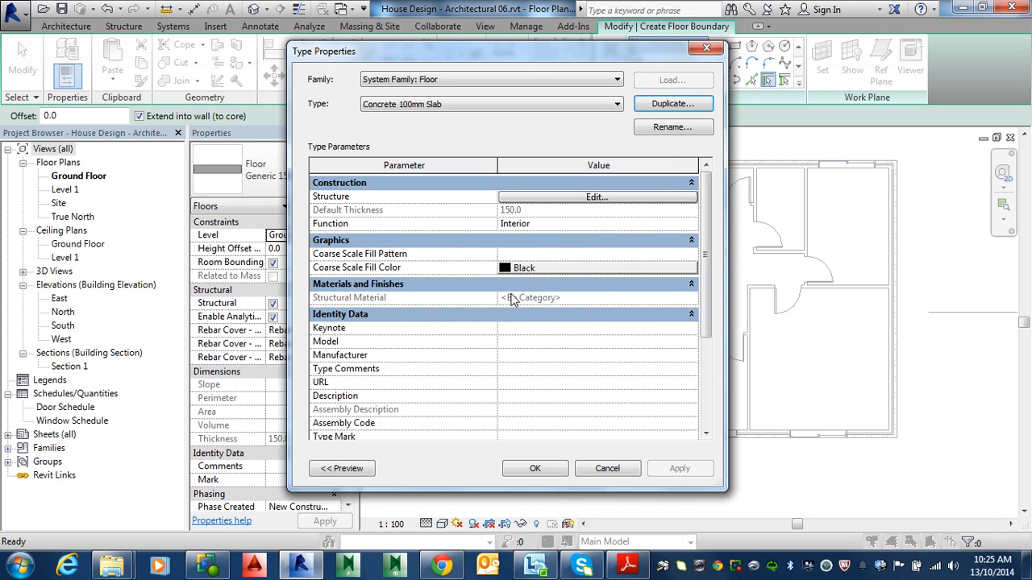
# Step: Set the structure layer thickness of the Concrete 100mm Slab type to 100 mm
pyautogui.click(577, 199)
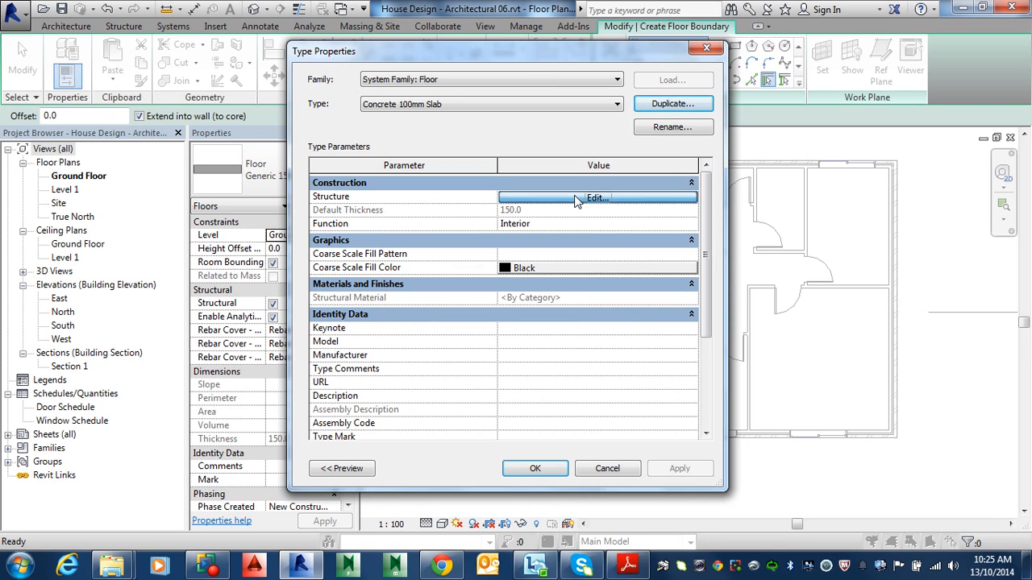
pyautogui.click(494, 207)
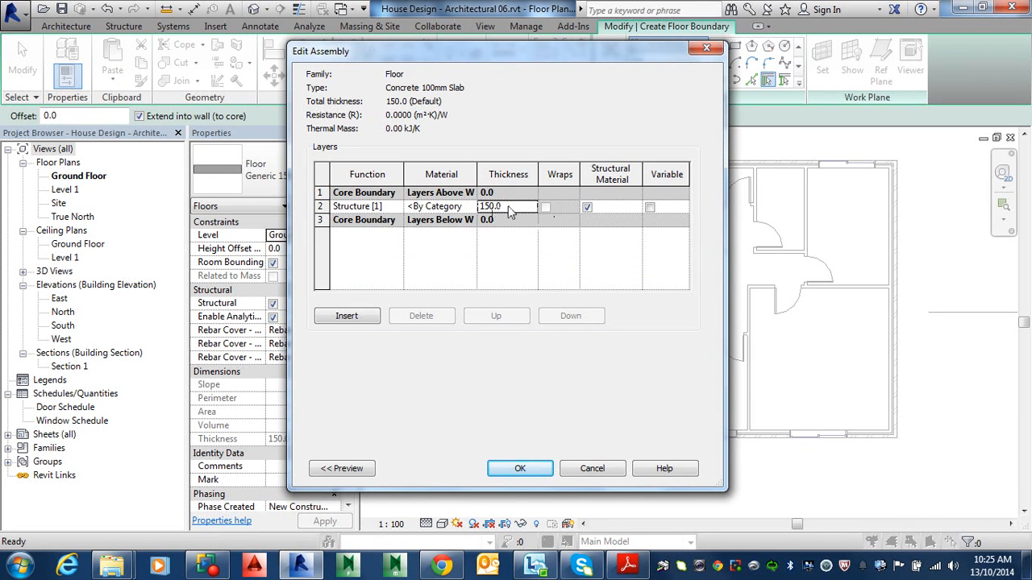
pyautogui.write('10')
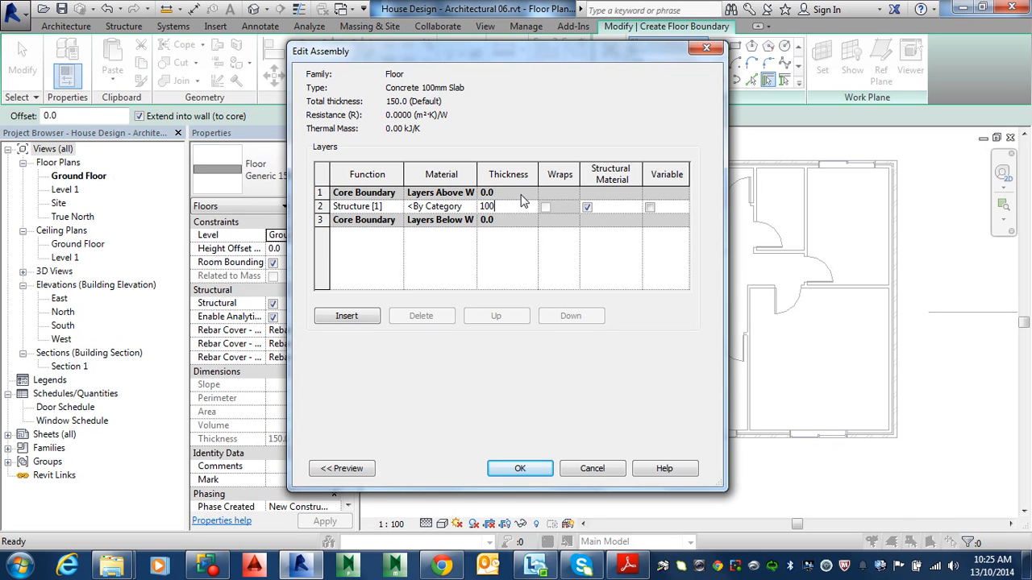
pyautogui.write('0')
# Step: Find "conc" materials, assign Concrete - Cast-in-Place Concrete - 35 MPa to the slab's structure layer, and accept the assembly
pyautogui.click(470, 208)
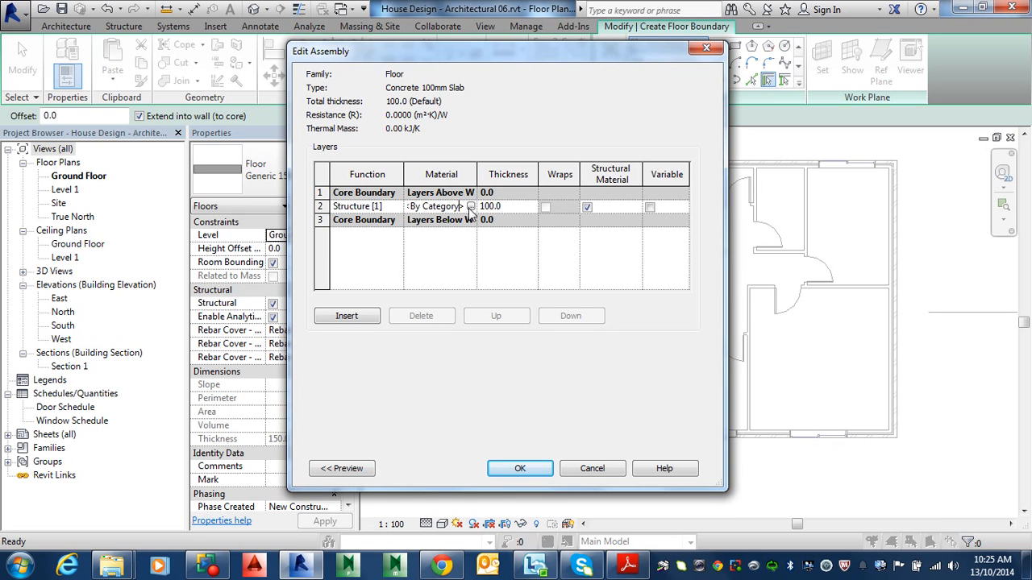
pyautogui.click(471, 207)
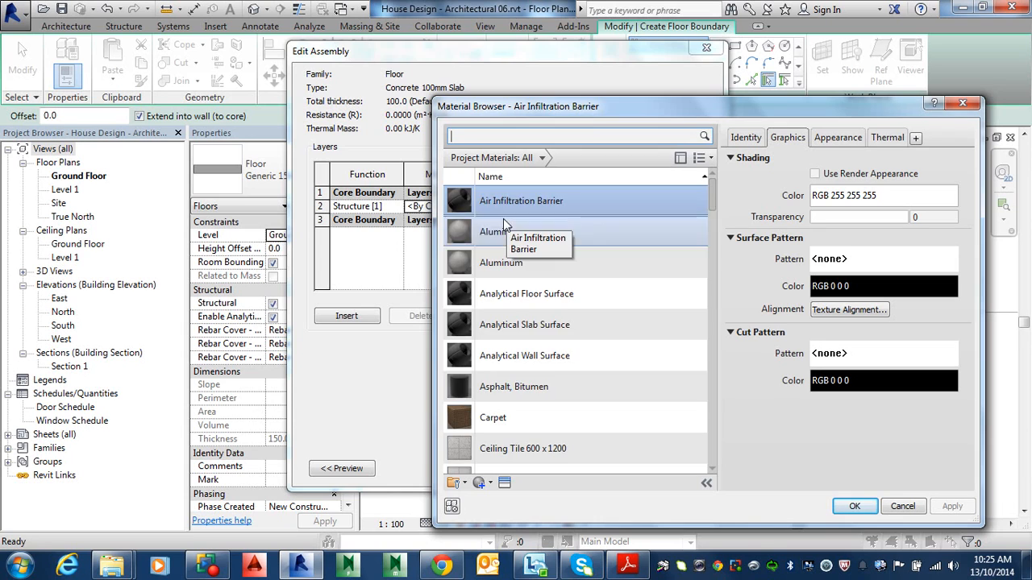
pyautogui.scroll(-3, 508, 323)
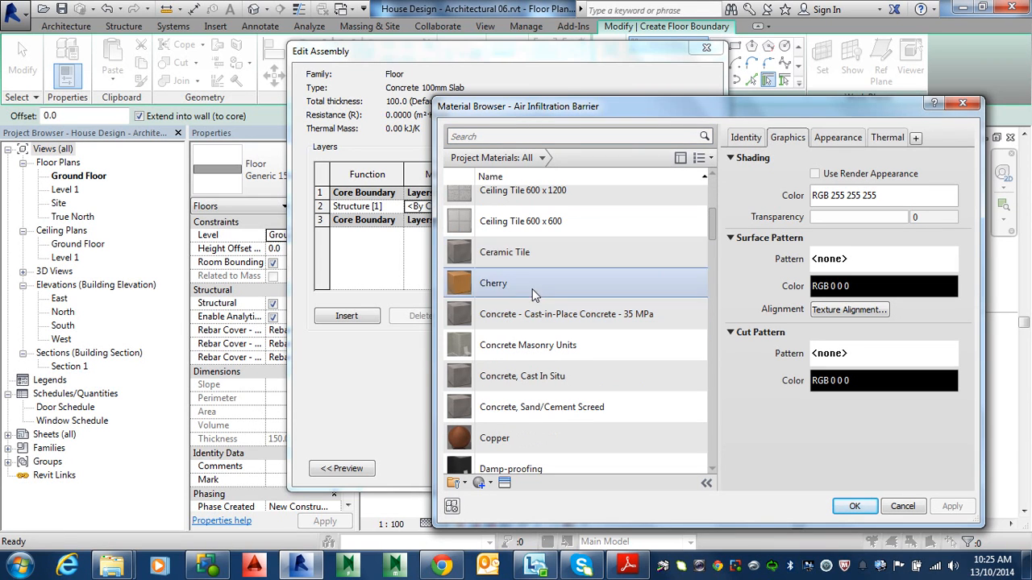
pyautogui.scroll(3, 531, 274)
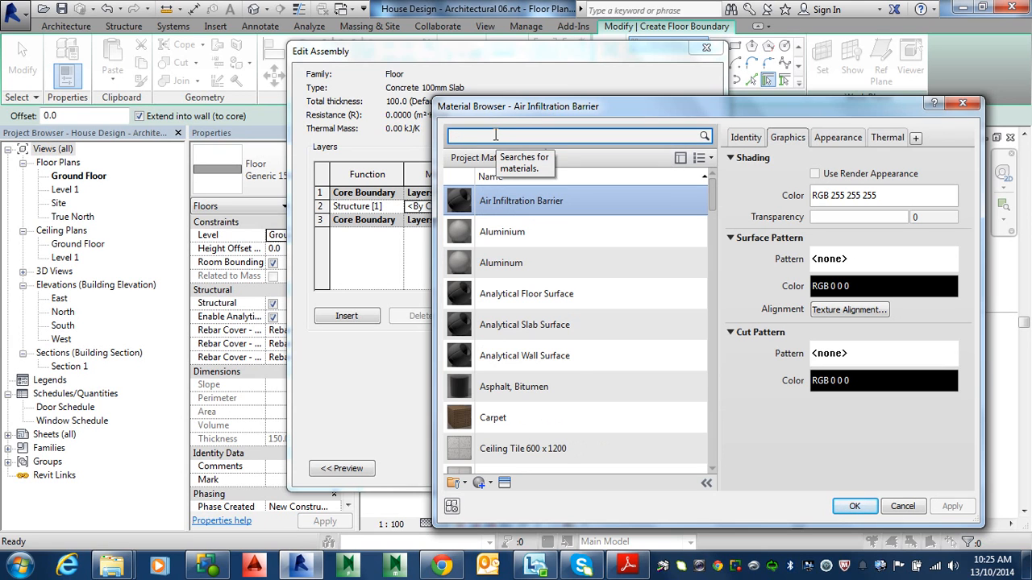
pyautogui.write('nc')
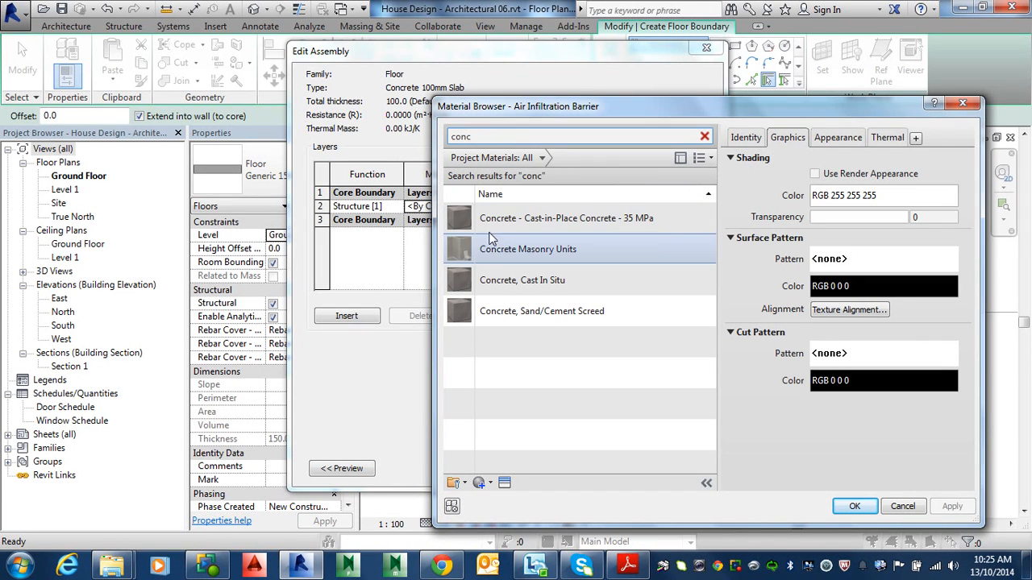
pyautogui.click(557, 222)
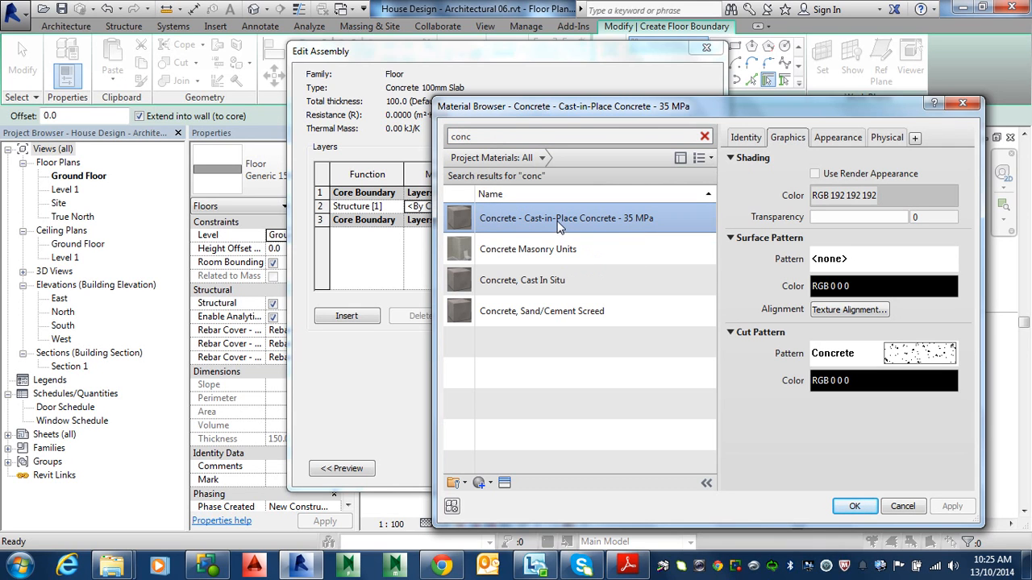
pyautogui.click(854, 506)
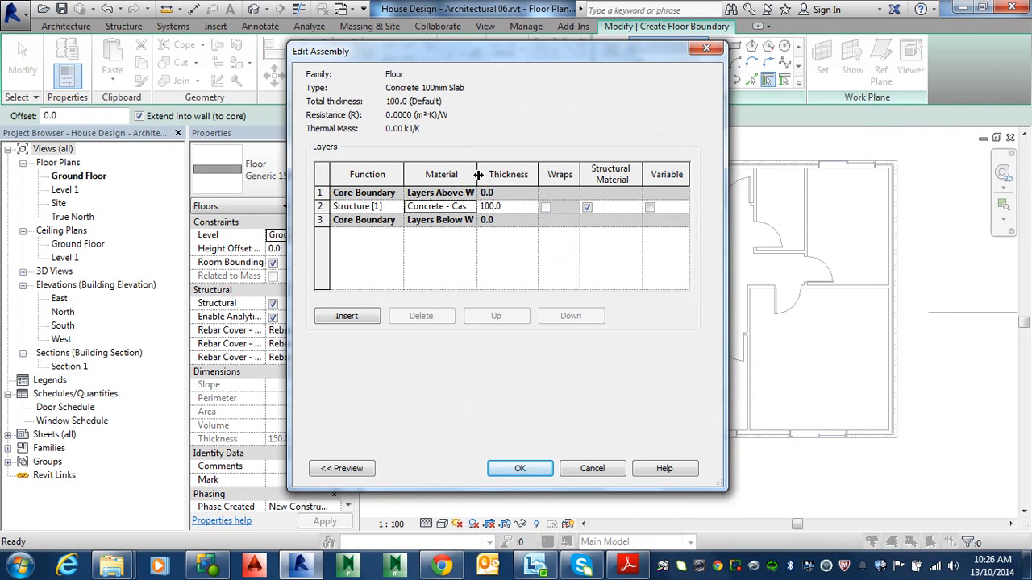
pyautogui.moveTo(477, 174); pyautogui.dragTo(598, 176)
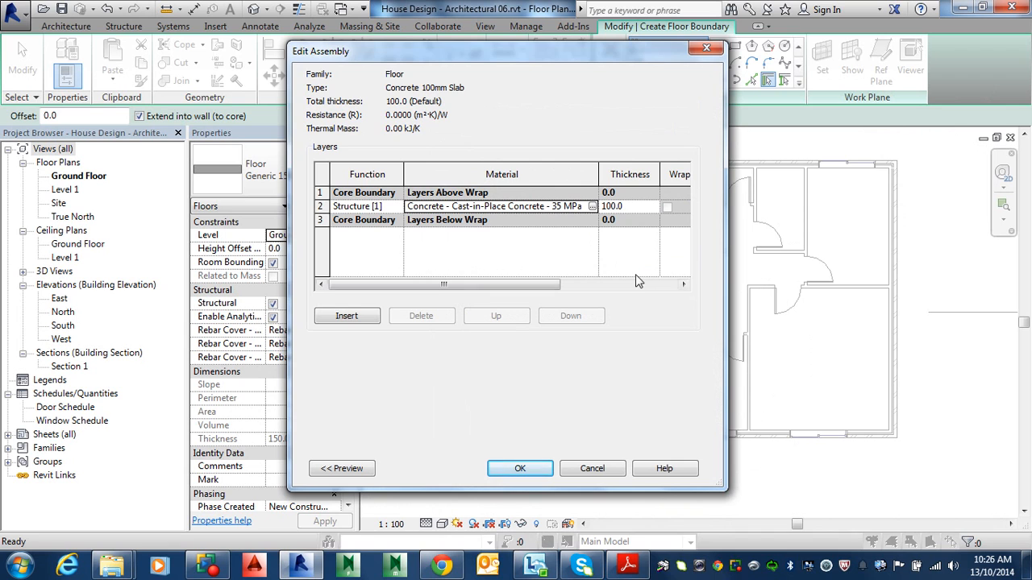
pyautogui.click(501, 468)
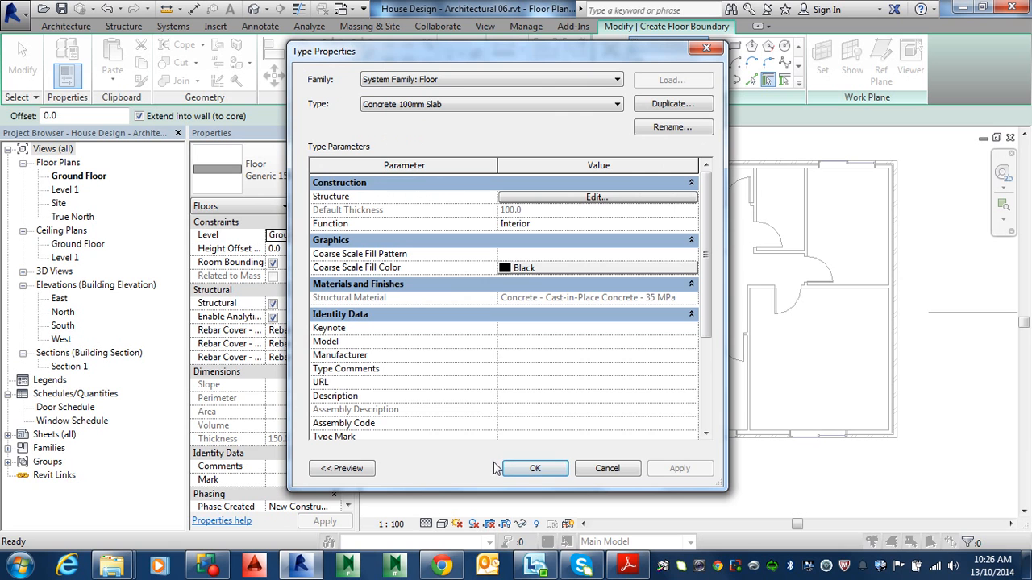
# Step: Accept the Concrete 100mm Slab type and create the floor boundary from the whole chain of exterior walls, extended into the wall core
pyautogui.click(545, 471)
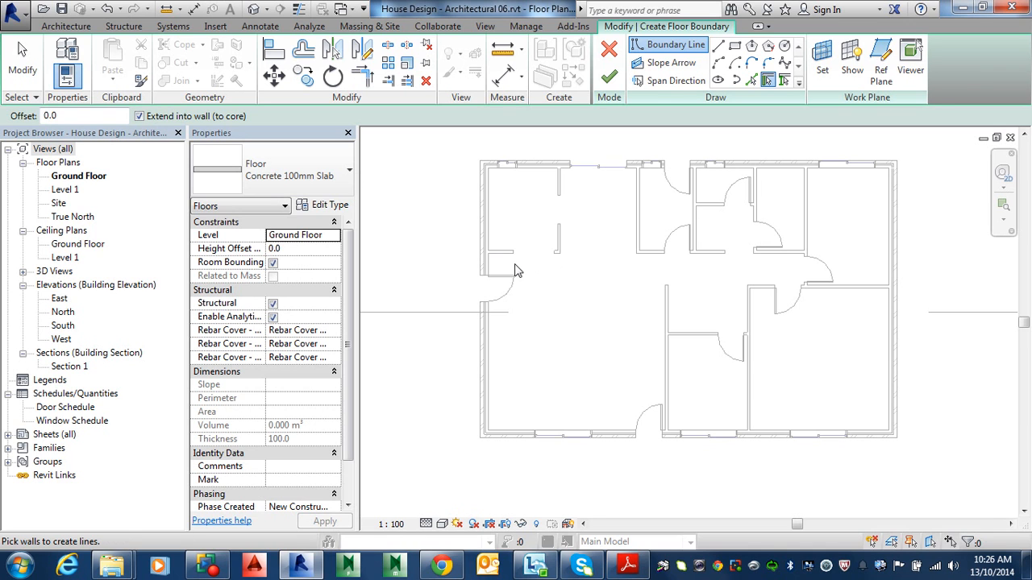
pyautogui.scroll(2, 483, 270)
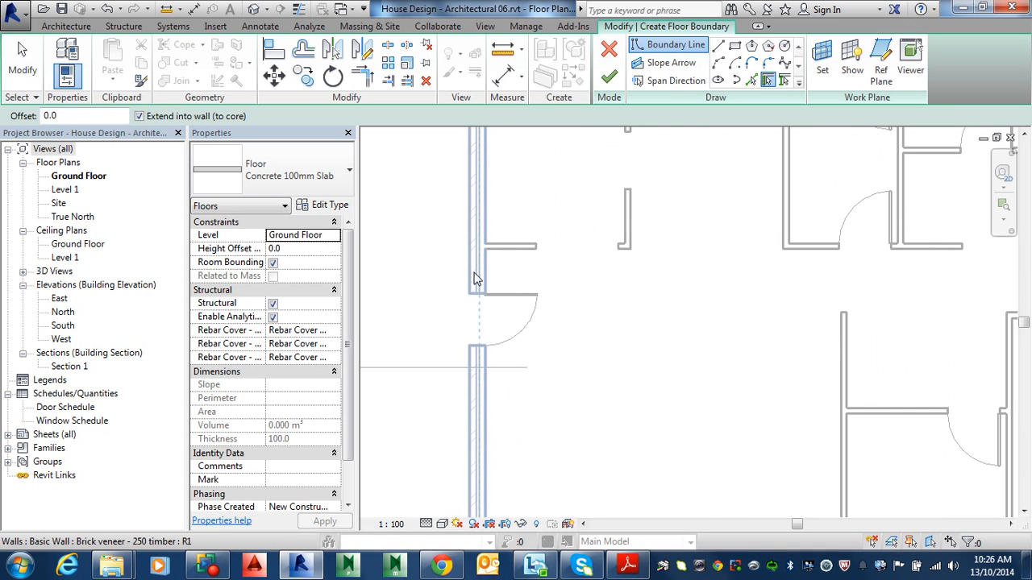
pyautogui.scroll(1, 484, 268)
pyautogui.scroll(2, 486, 267)
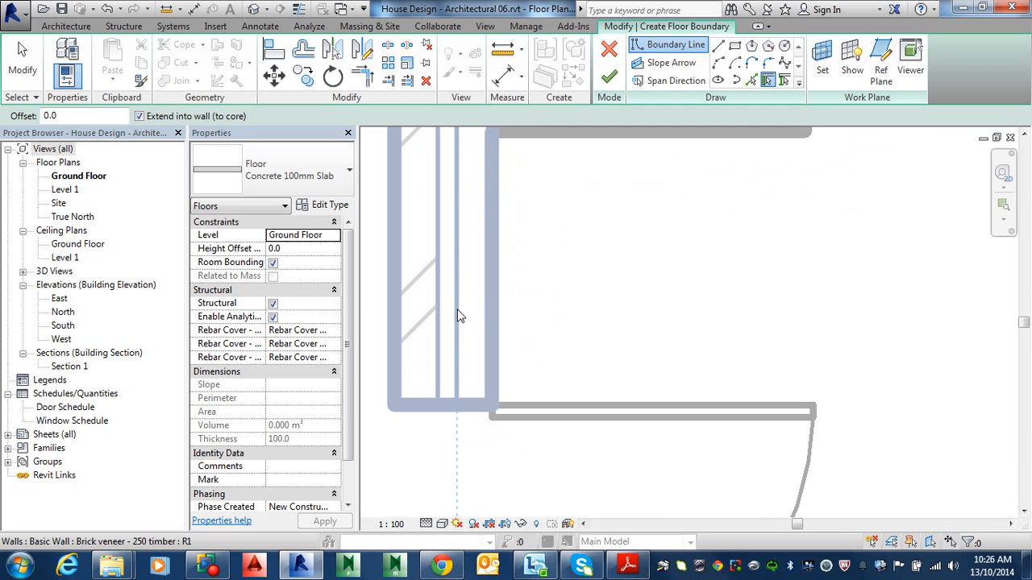
pyautogui.scroll(-2, 476, 272)
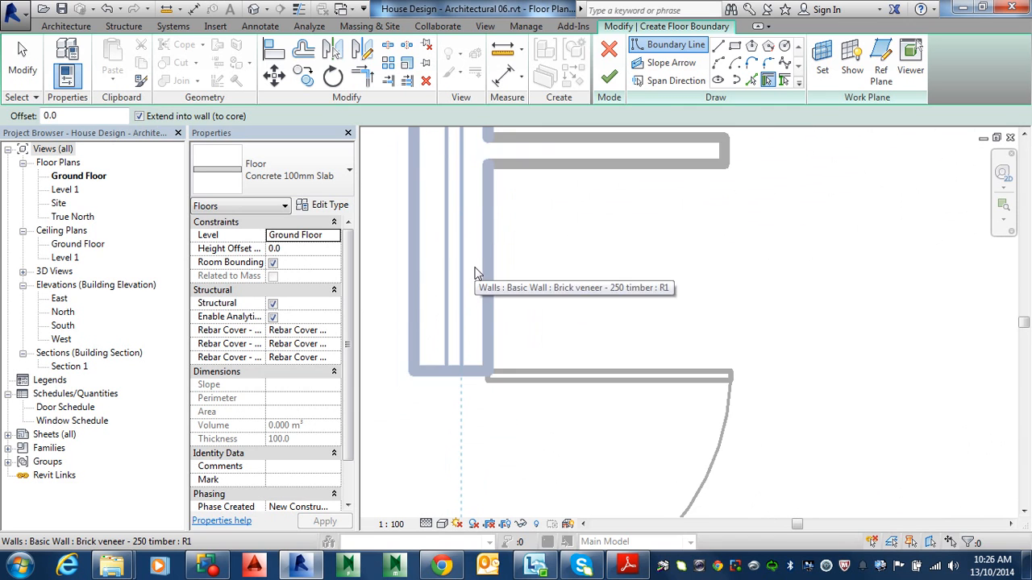
pyautogui.scroll(-2, 468, 293)
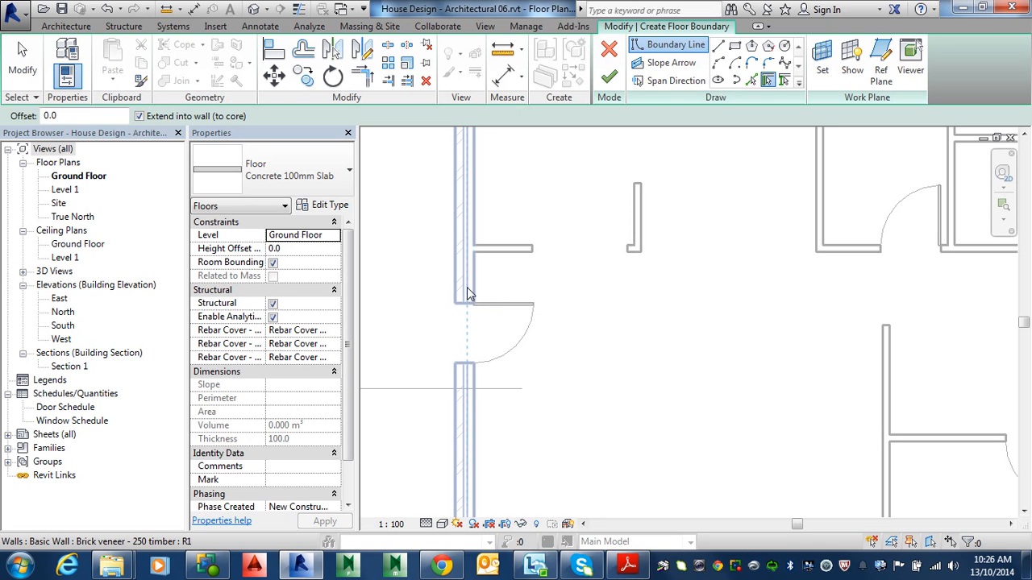
pyautogui.scroll(-4, 467, 287)
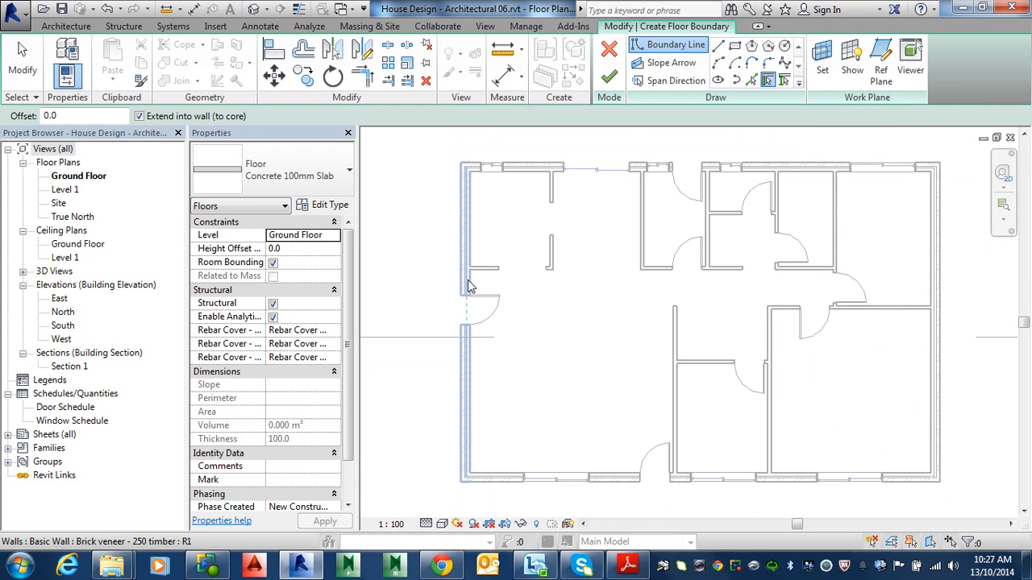
pyautogui.scroll(2, 469, 286)
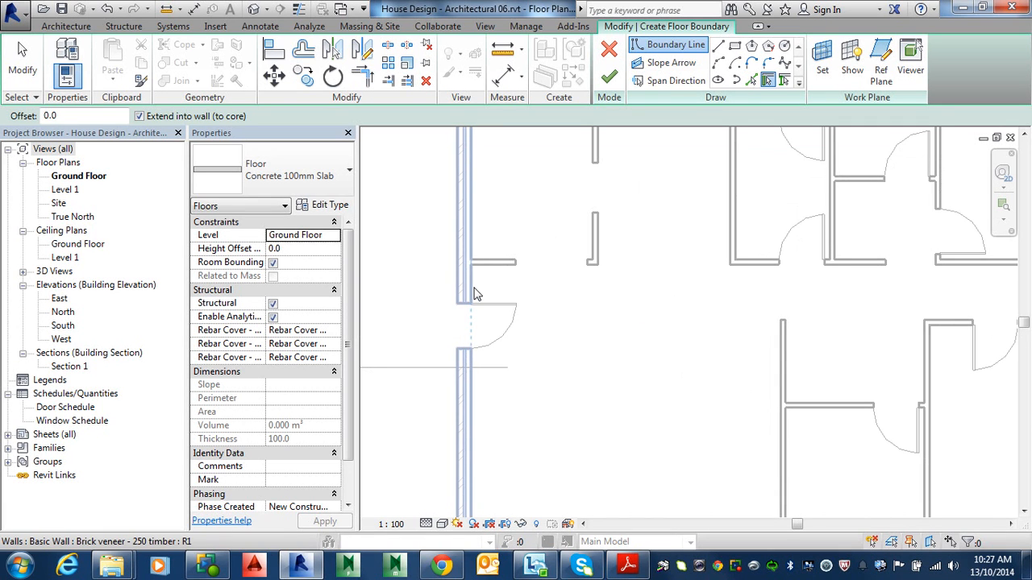
pyautogui.scroll(2, 468, 289)
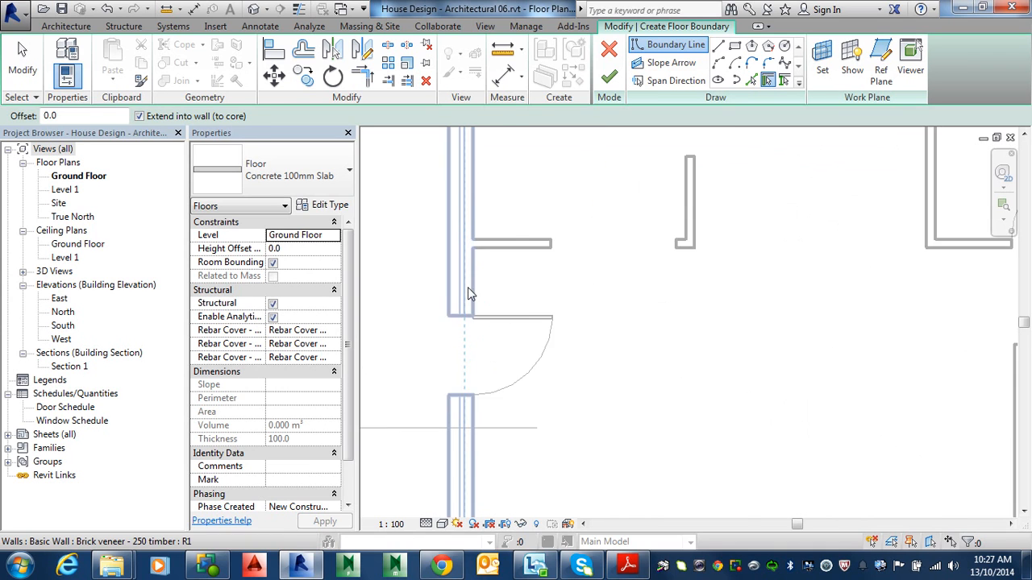
pyautogui.scroll(-4, 468, 293)
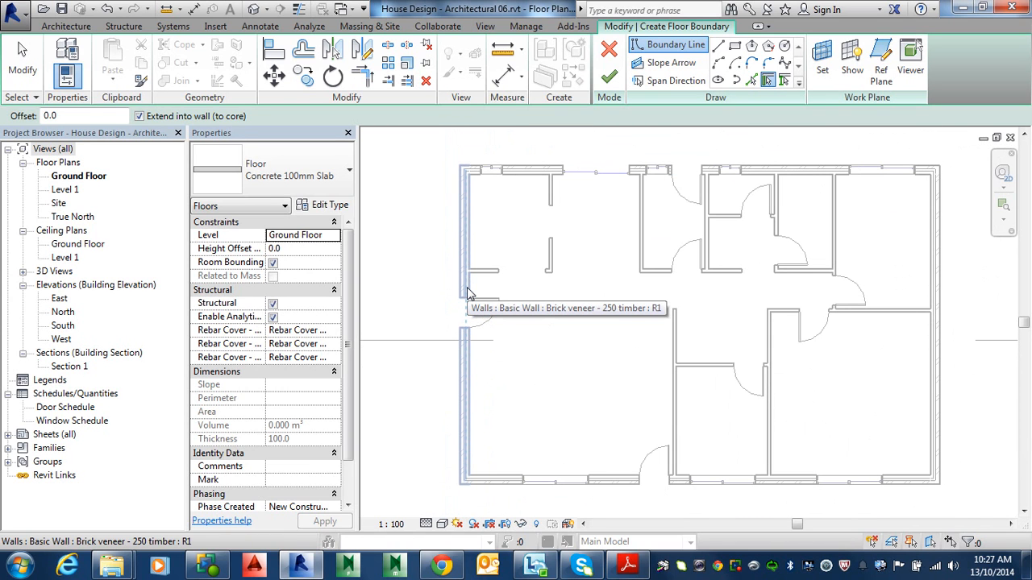
pyautogui.press('Tab')
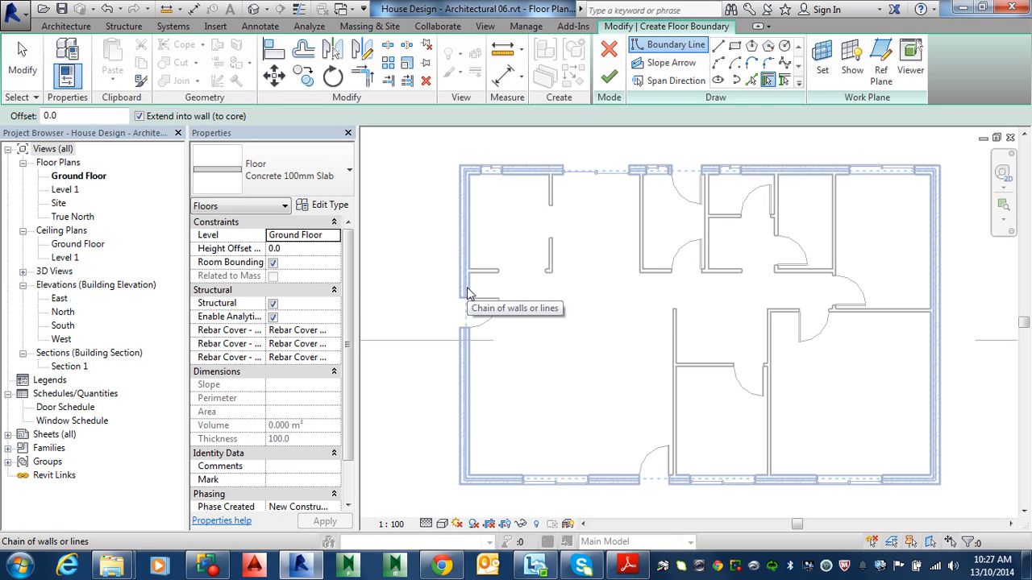
pyautogui.click(468, 293)
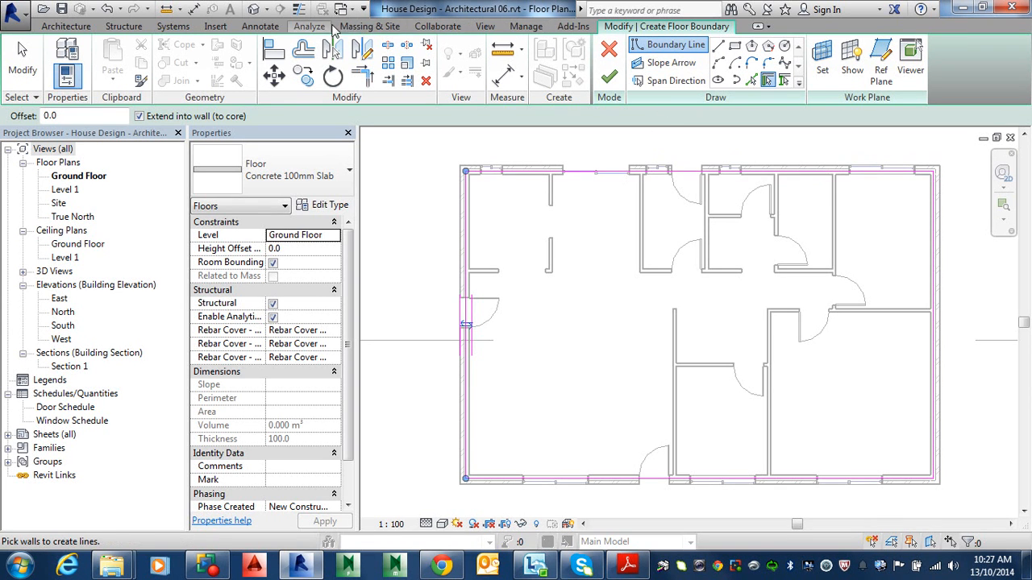
pyautogui.click(526, 26)
pyautogui.click(421, 29)
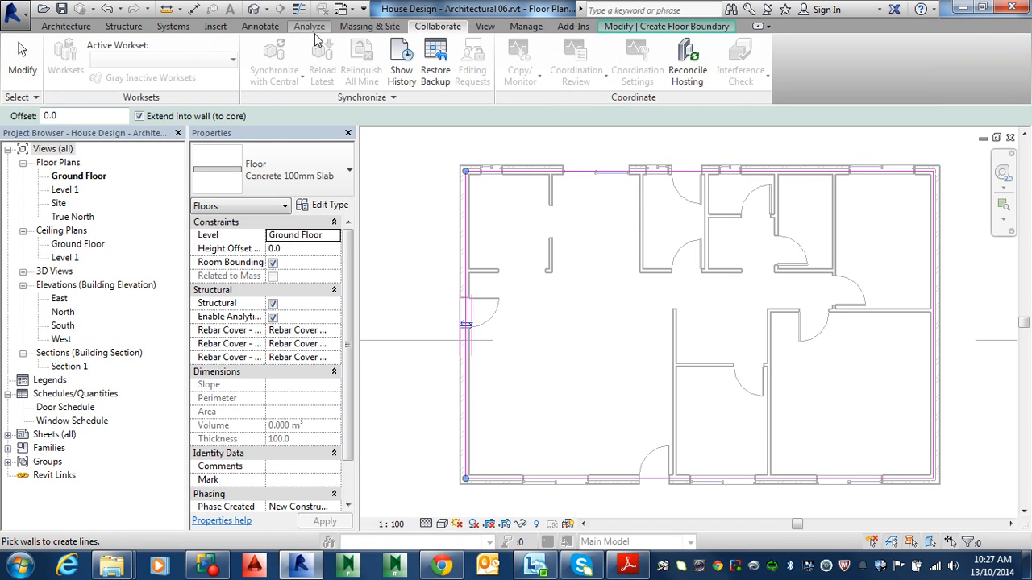
pyautogui.click(318, 29)
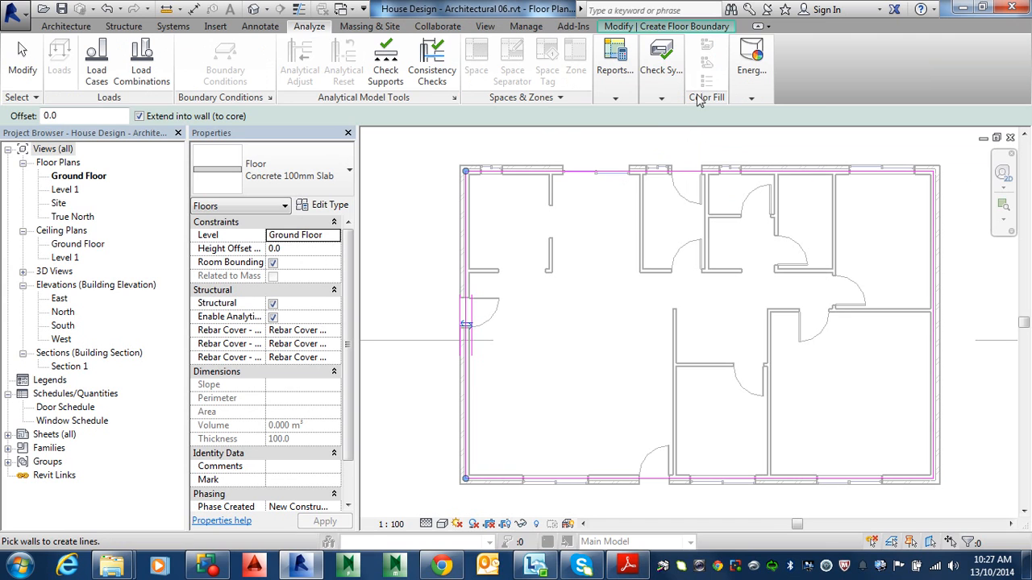
pyautogui.click(665, 95)
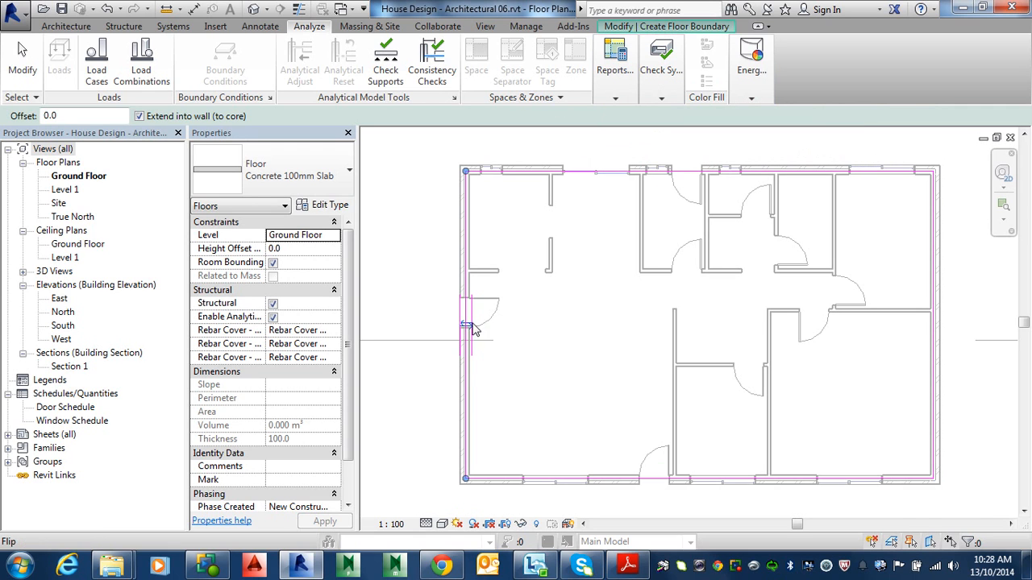
pyautogui.moveTo(619, 83)
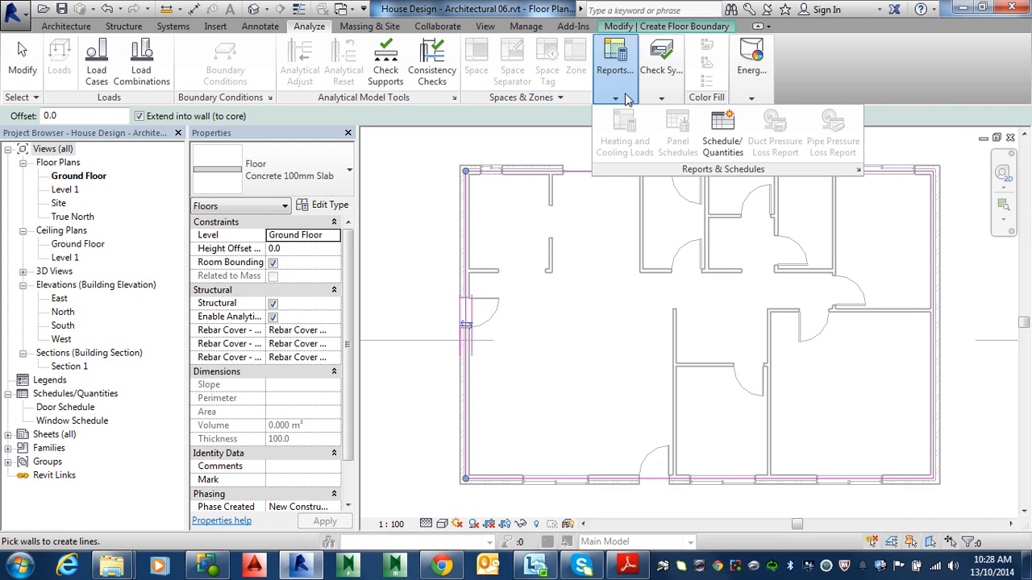
# Step: Return to the floor boundary tools, finish the slab sketch, and deselect the new floor
pyautogui.click(622, 27)
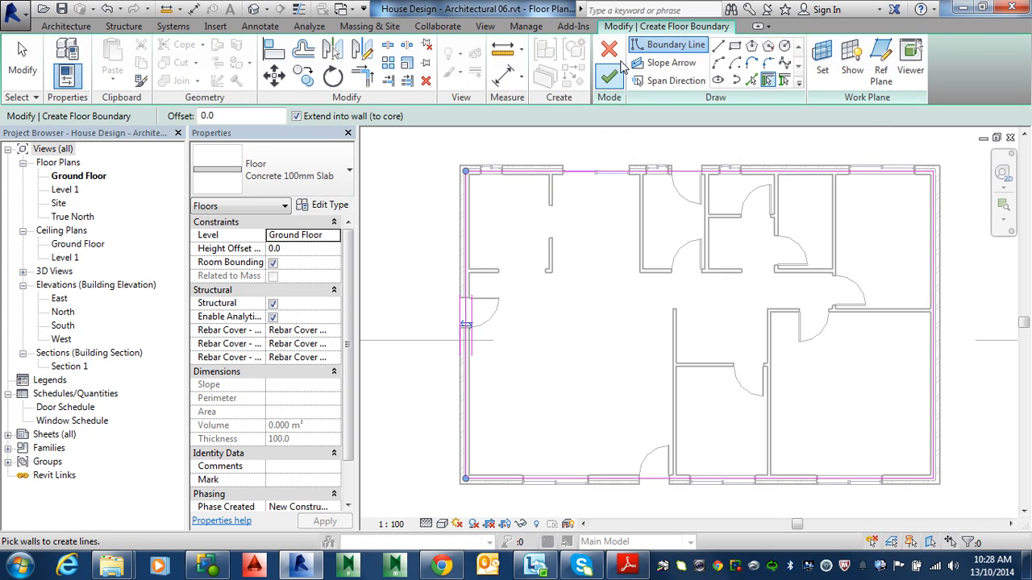
pyautogui.click(609, 78)
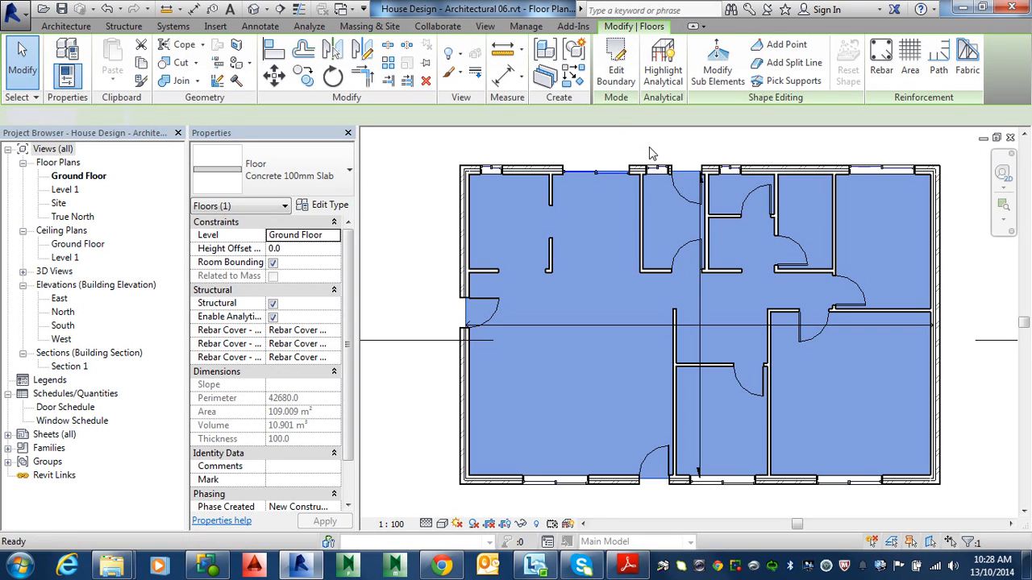
pyautogui.click(649, 154)
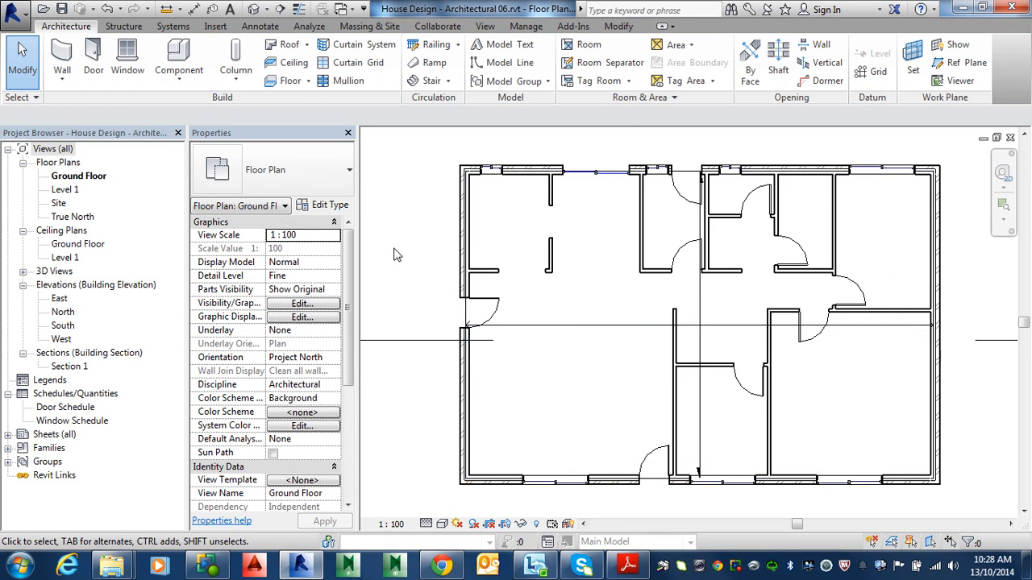
# Step: Open the default 3D view and orbit around the house to examine the slab beneath the walls
pyautogui.click(253, 9)
pyautogui.keyDown('ctrl'); pyautogui.moveTo(538, 363); pyautogui.dragTo(550, 288, button='middle'); pyautogui.keyUp('ctrl')
pyautogui.keyDown('shift'); pyautogui.moveTo(631, 351); pyautogui.dragTo(625, 219, button='middle'); pyautogui.keyUp('shift')
pyautogui.scroll(10, 734, 359)
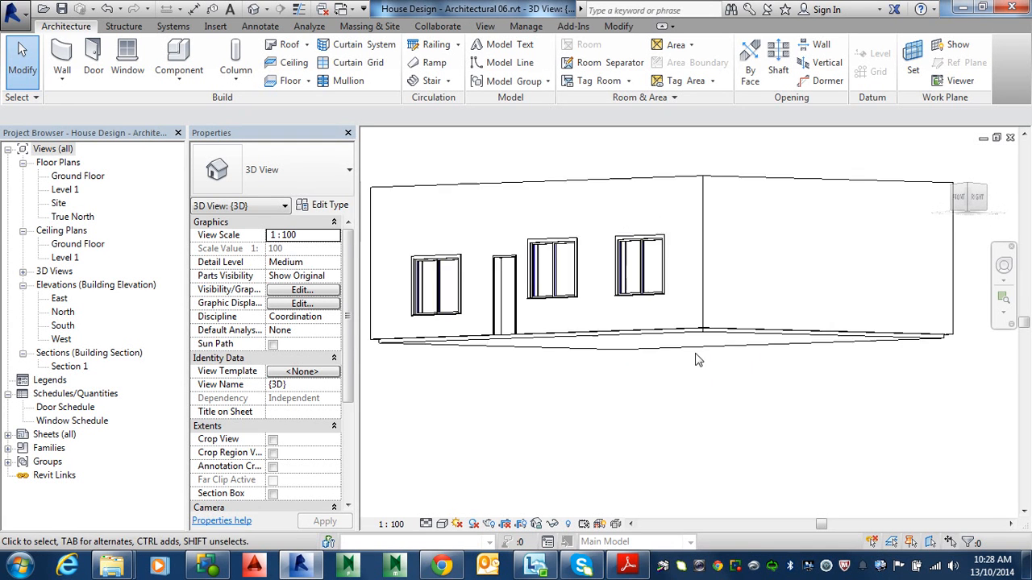
pyautogui.moveTo(732, 343)
pyautogui.keyDown('shift'); pyautogui.mouseDown(button='middle')
pyautogui.moveTo(731, 308)
pyautogui.moveTo(694, 307)
pyautogui.moveTo(738, 306)
pyautogui.moveTo(737, 228)
pyautogui.moveTo(725, 360)
pyautogui.mouseUp(button='middle'); pyautogui.keyUp('shift')
pyautogui.scroll(-5, 726, 360)
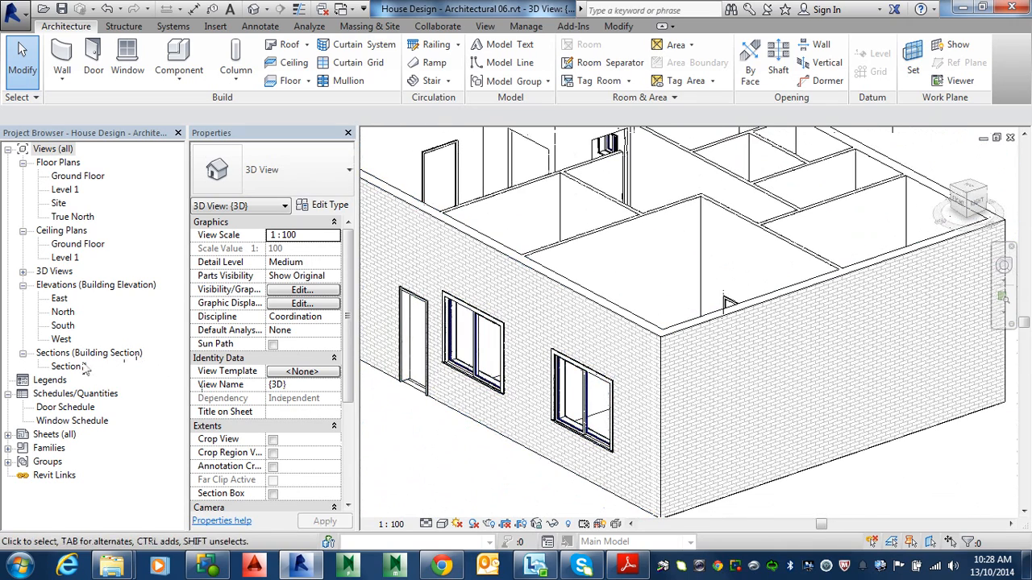
# Step: Open Section 1 at the base of the exterior wall and set the view's detail level to Fine
pyautogui.doubleClick(81, 367)
pyautogui.scroll(5, 598, 373)
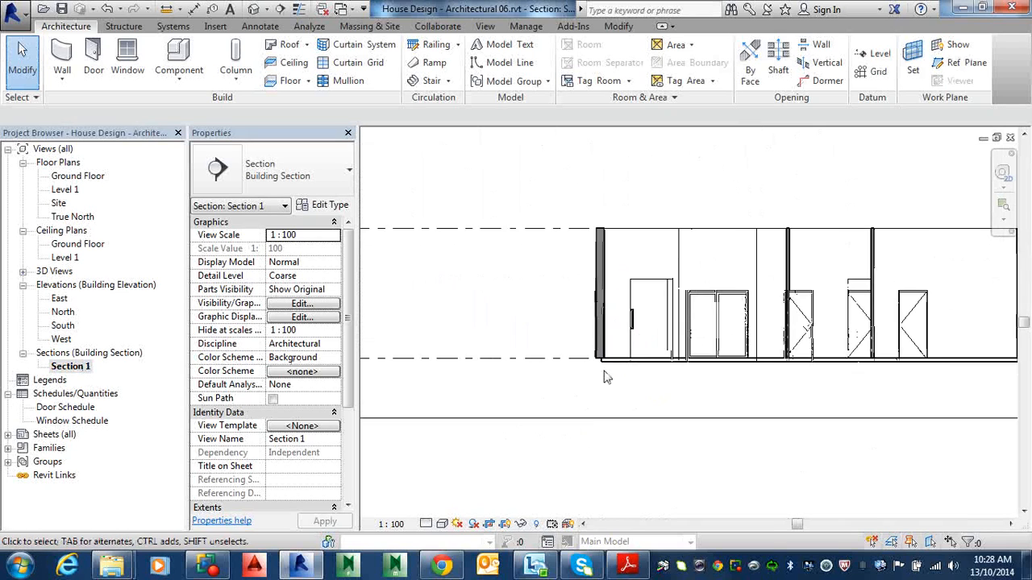
pyautogui.scroll(3, 606, 354)
pyautogui.scroll(-2, 613, 375)
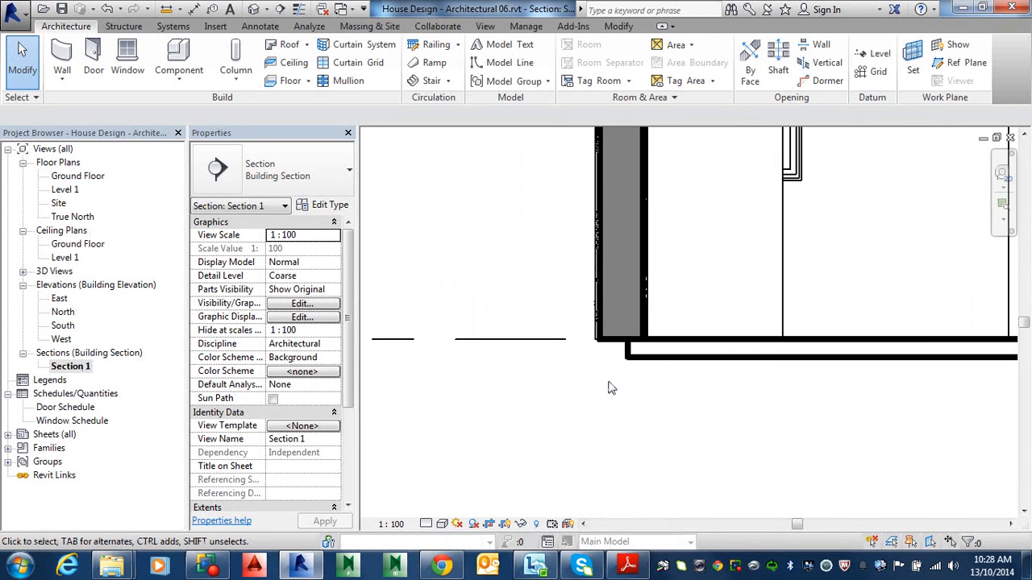
pyautogui.scroll(-1, 626, 350)
pyautogui.click(439, 524)
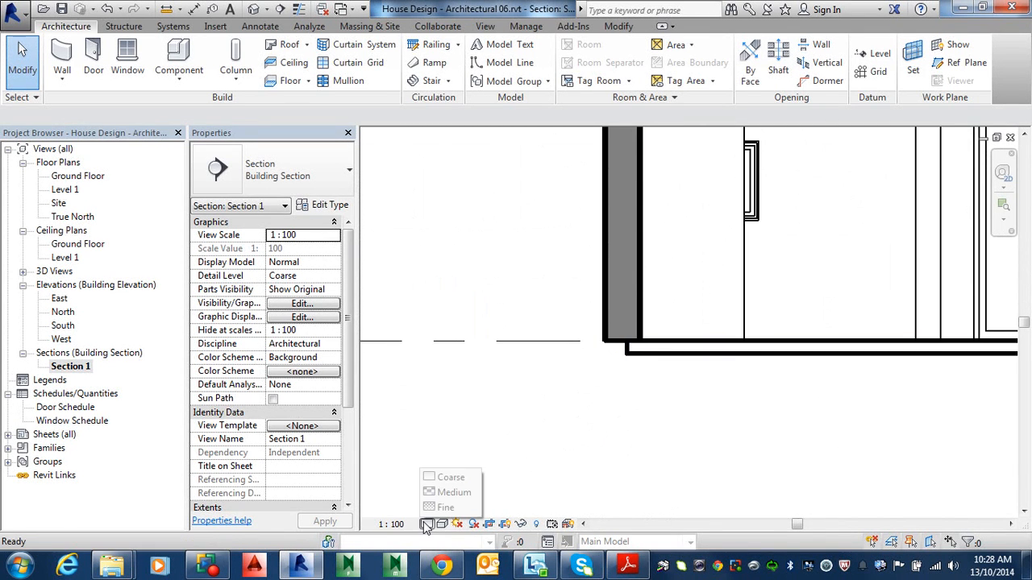
pyautogui.click(442, 508)
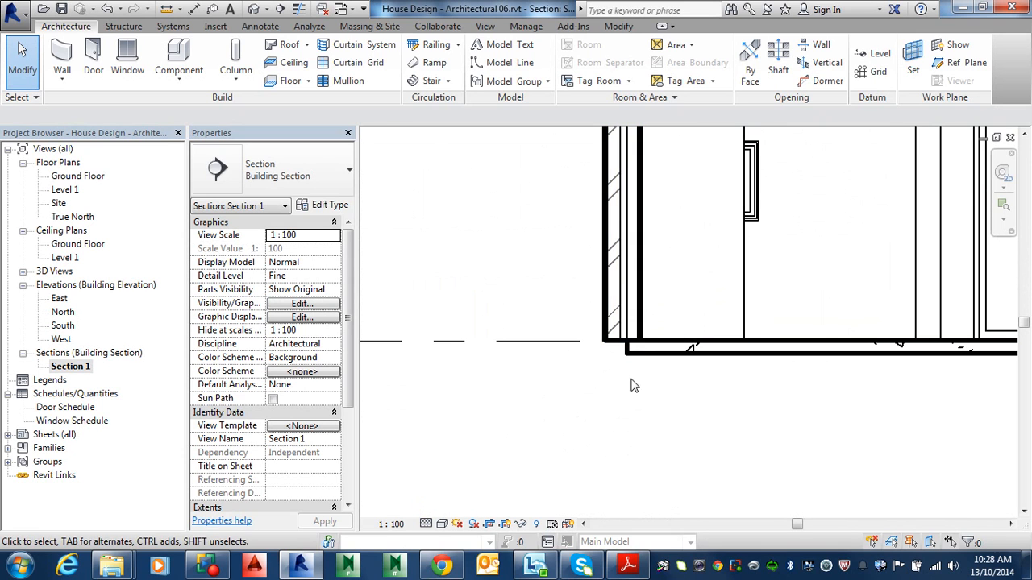
# Step: Turn on Thin Lines and examine the junction between the exterior wall and the slab edge in the section
pyautogui.scroll(1, 636, 343)
pyautogui.scroll(5, 636, 342)
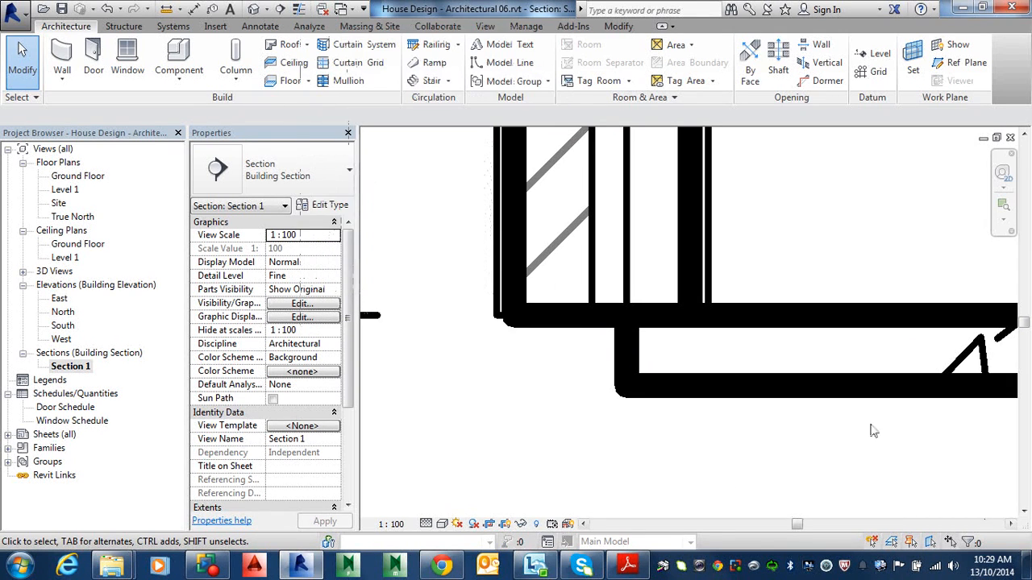
pyautogui.press('t')
pyautogui.press('l')
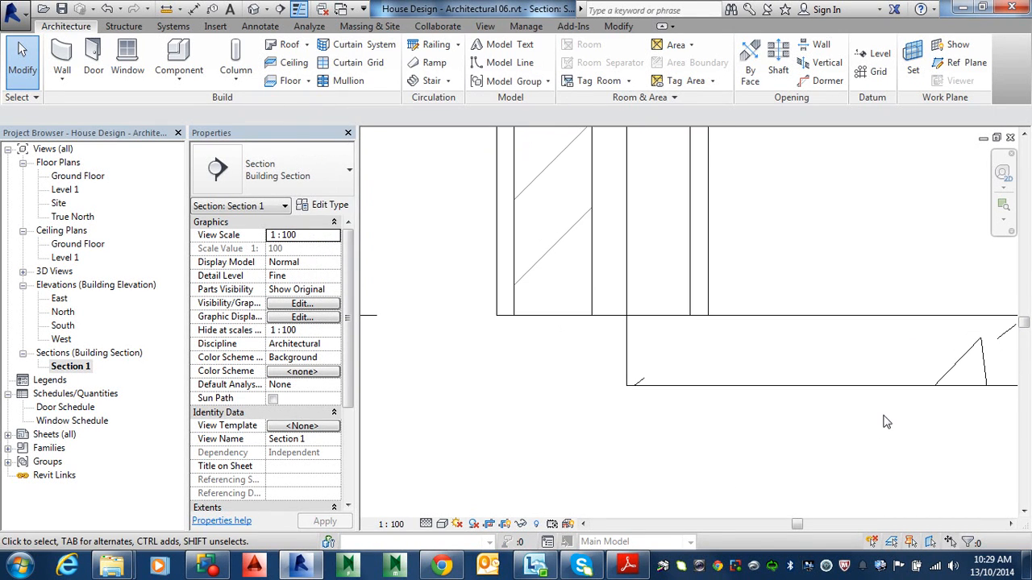
pyautogui.press('t')
pyautogui.press('l')
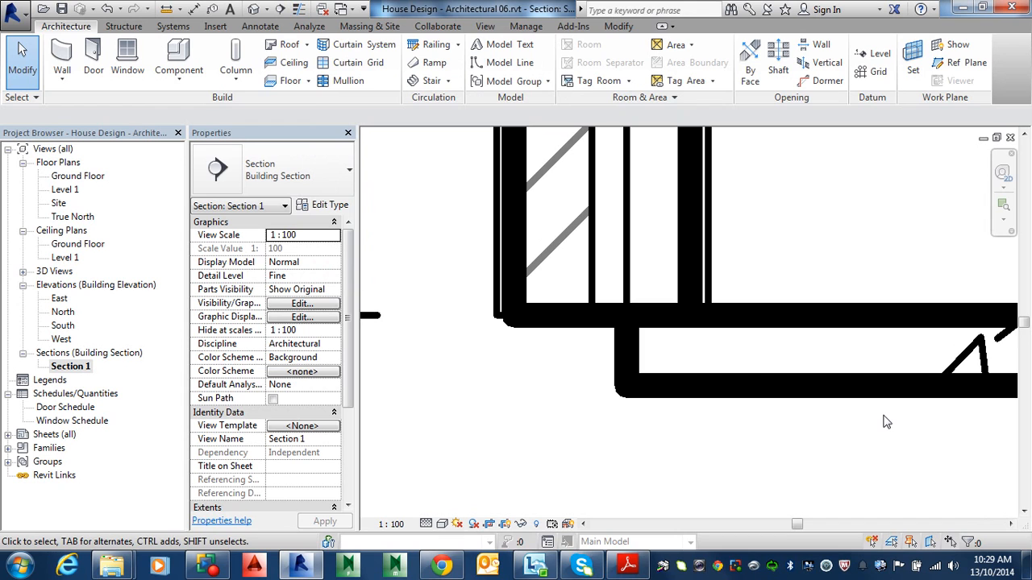
pyautogui.click(300, 10)
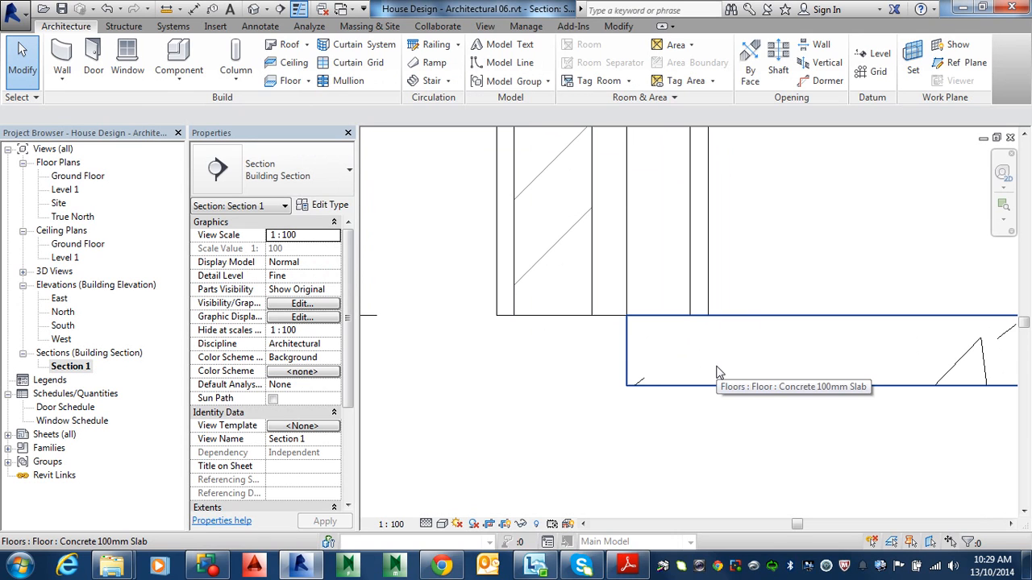
pyautogui.scroll(-3, 721, 373)
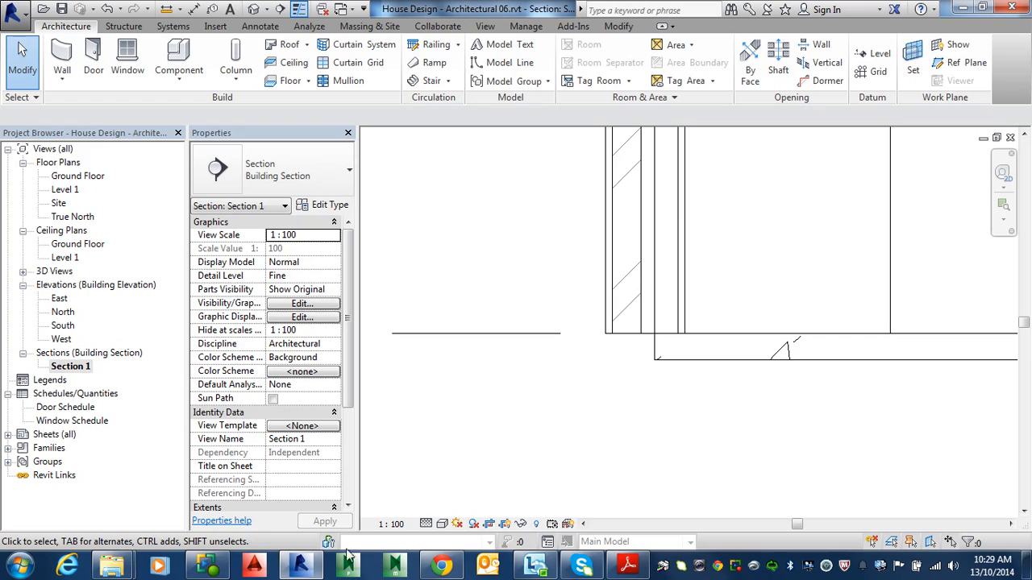
# Step: Switch to Adobe Reader and review the Load Family and beam insertion instructions on page 9, selecting the concrete family's library path
pyautogui.click(627, 565)
pyautogui.scroll(-20, 500, 362)
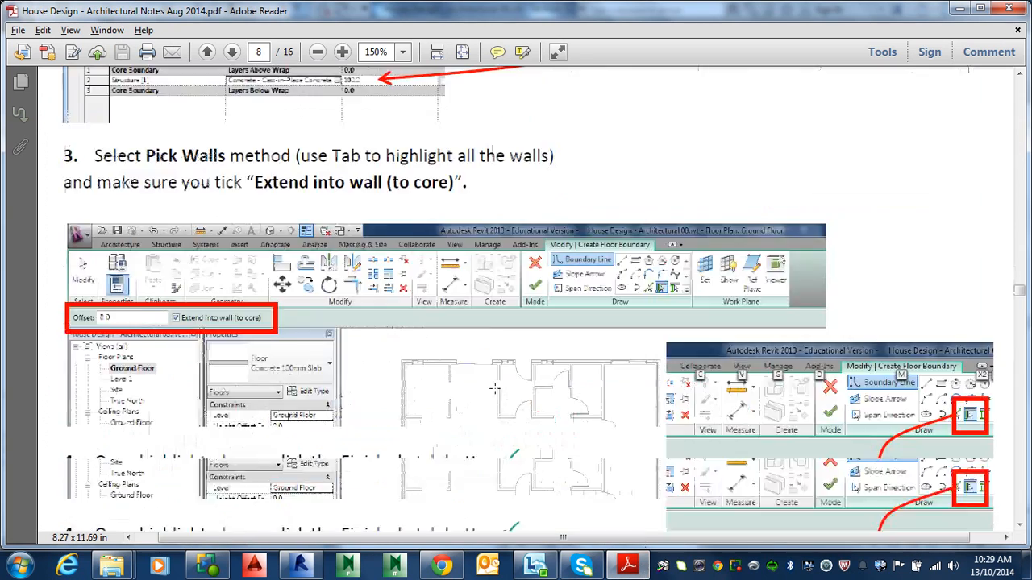
pyautogui.scroll(-3, 500, 361)
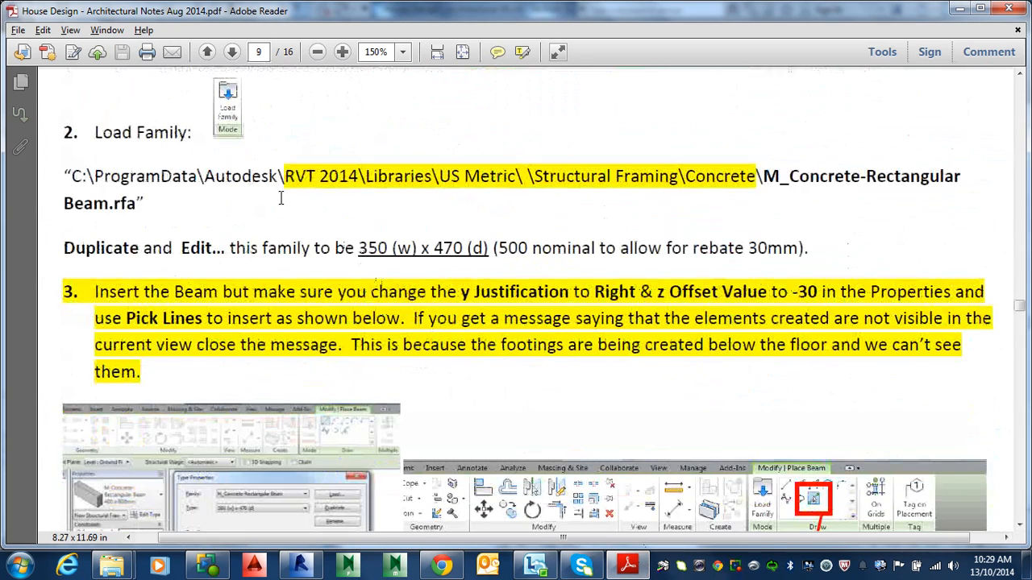
pyautogui.moveTo(286, 182); pyautogui.dragTo(695, 186)
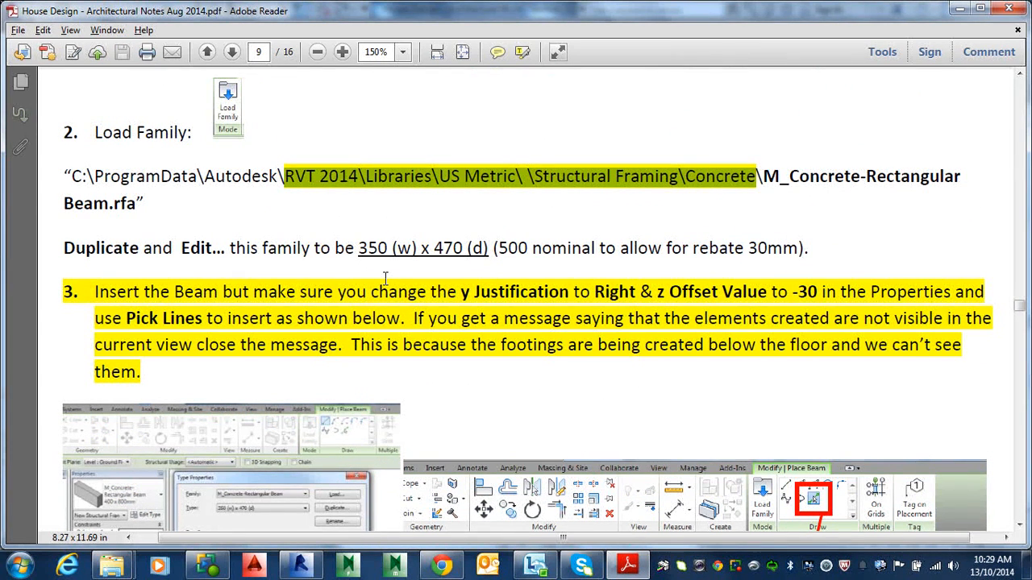
# Step: Return to Revit, bring up the structural tools, and open the Ground Floor plan
pyautogui.hotkey('alt', 'Tab')
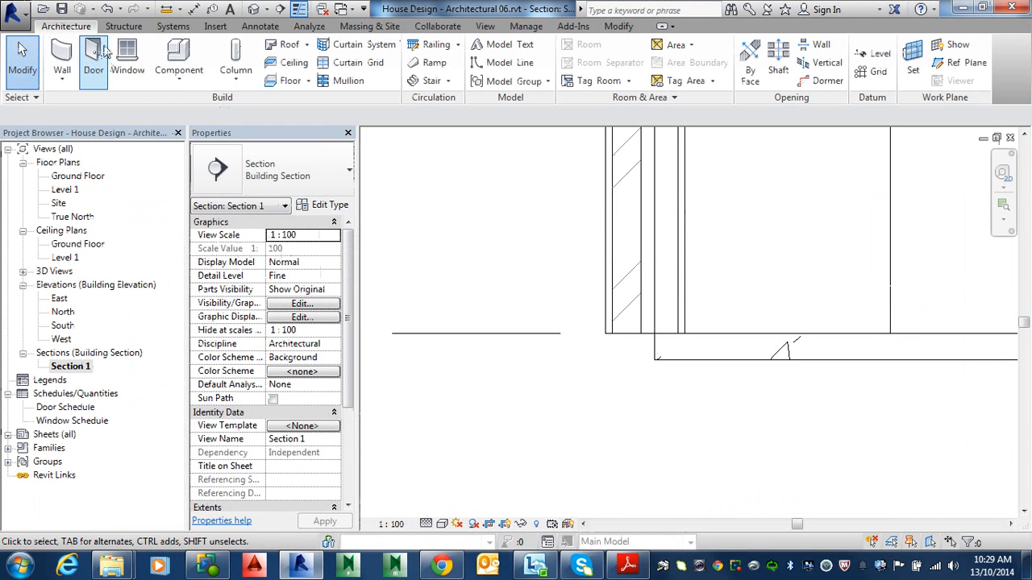
pyautogui.click(121, 26)
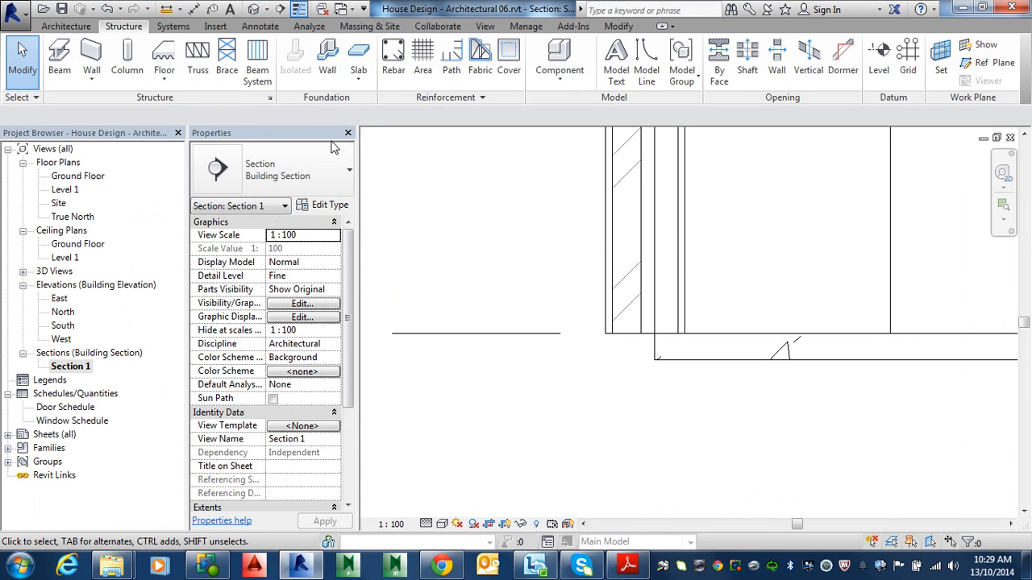
pyautogui.doubleClick(88, 177)
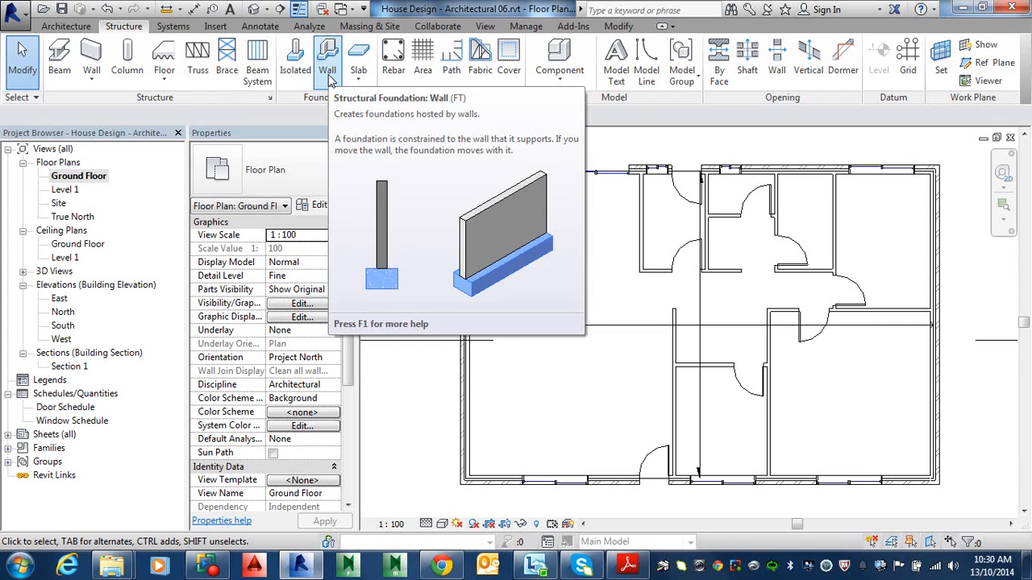
# Step: Start the Beam tool and load the M_Concrete-Rectangular Beam family from the Concrete folder of the US Metric Structural Framing library
pyautogui.click(58, 60)
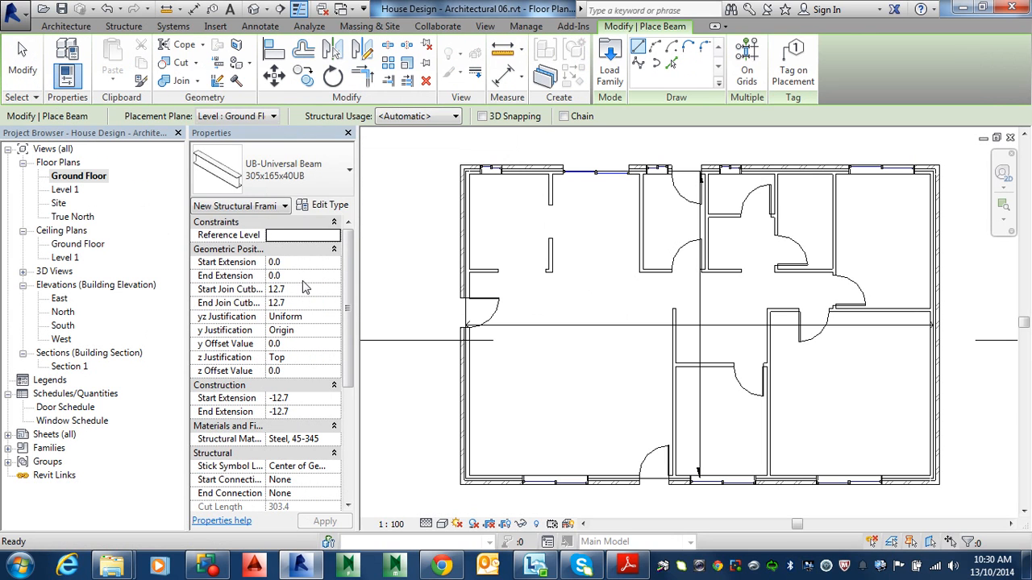
pyautogui.click(332, 167)
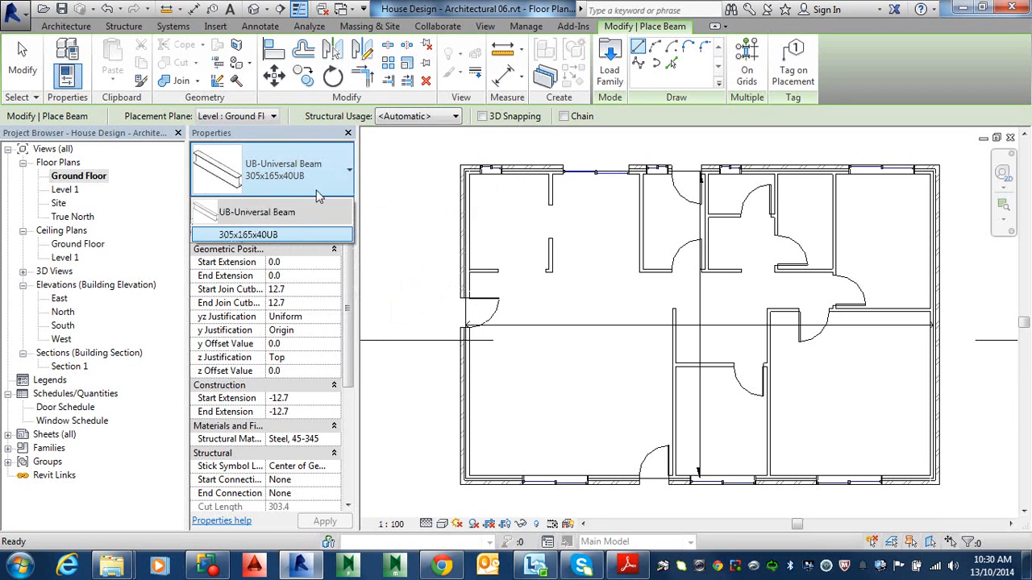
pyautogui.click(614, 65)
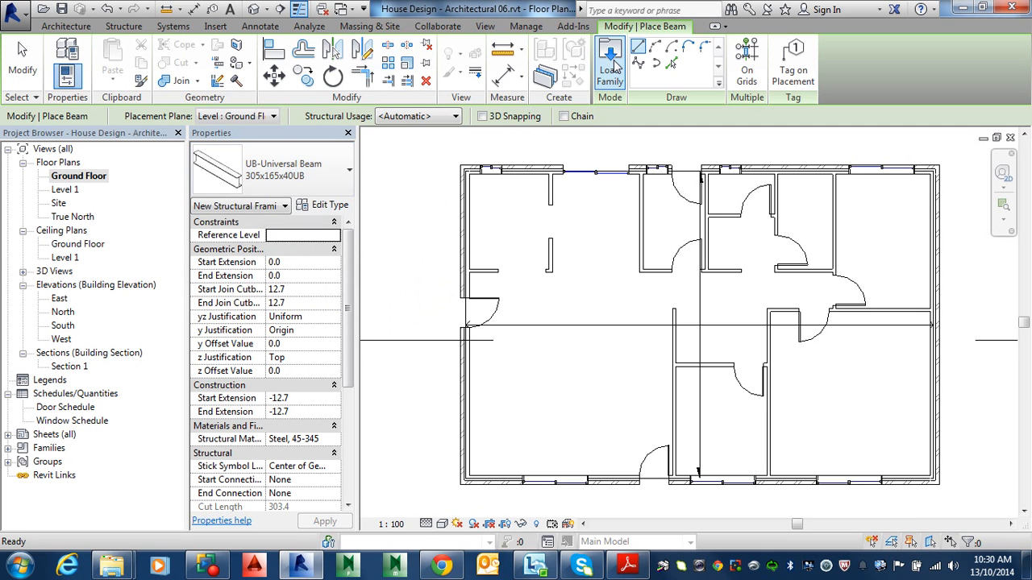
pyautogui.click(611, 64)
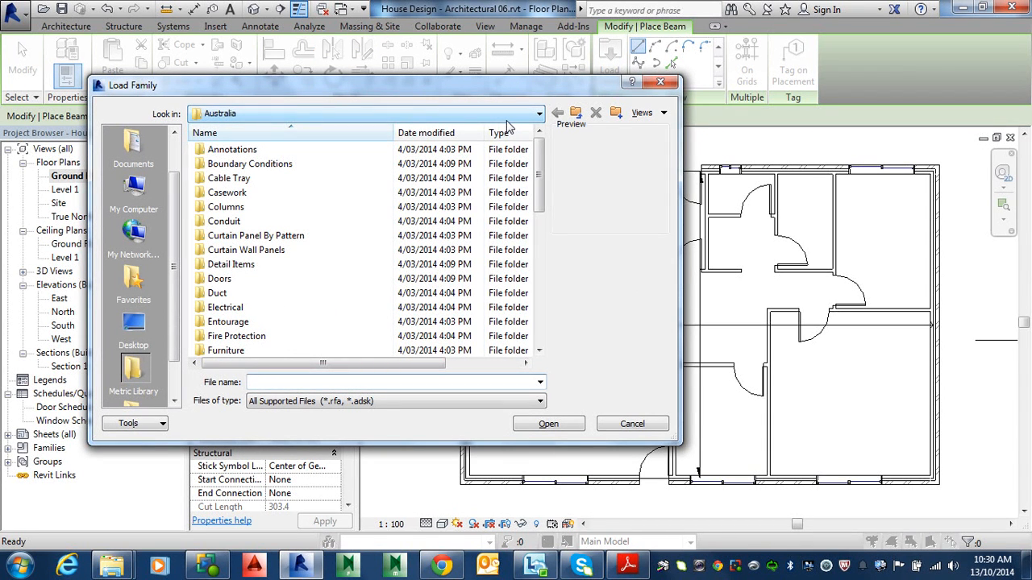
pyautogui.click(577, 114)
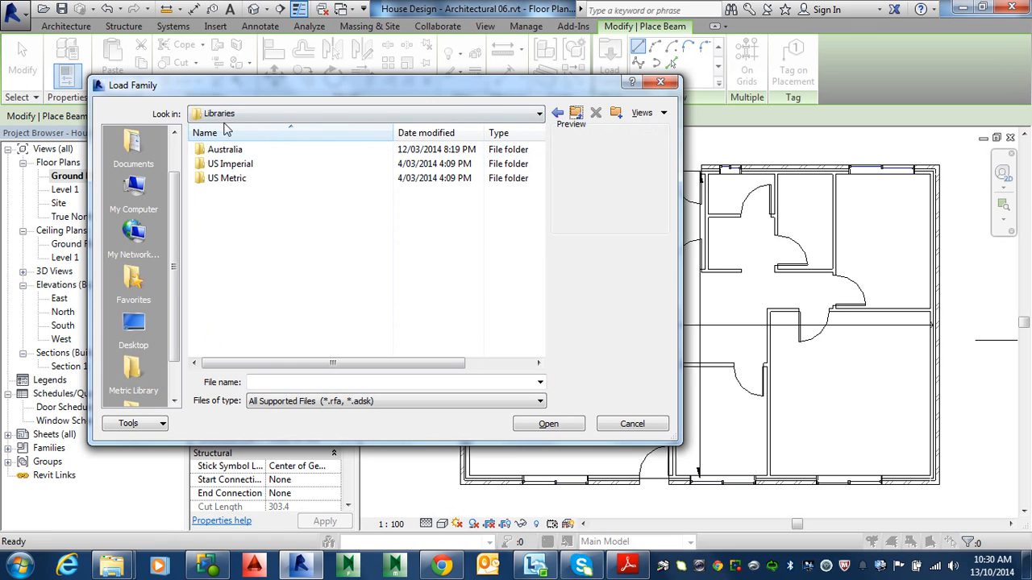
pyautogui.doubleClick(235, 181)
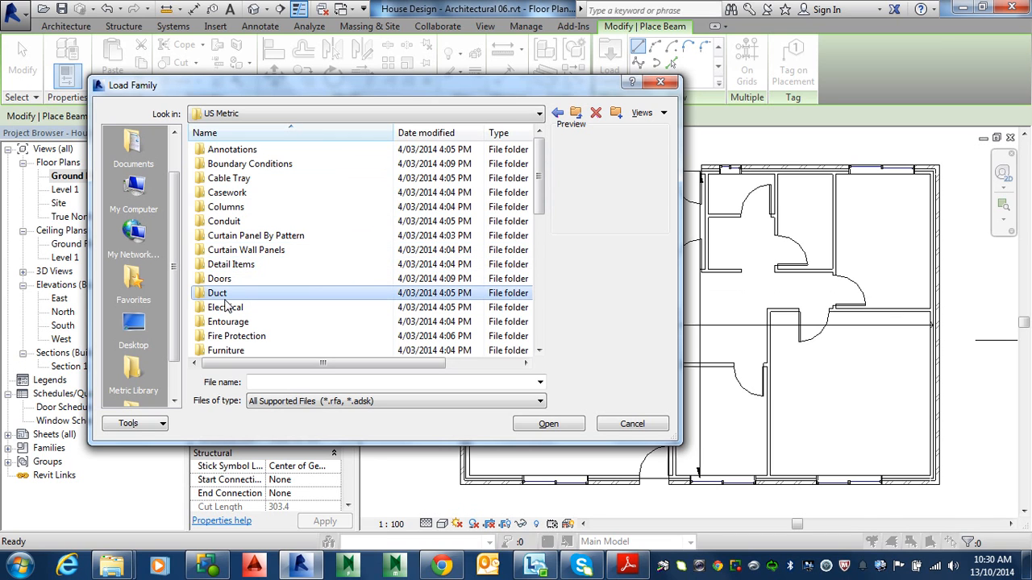
pyautogui.press('s')
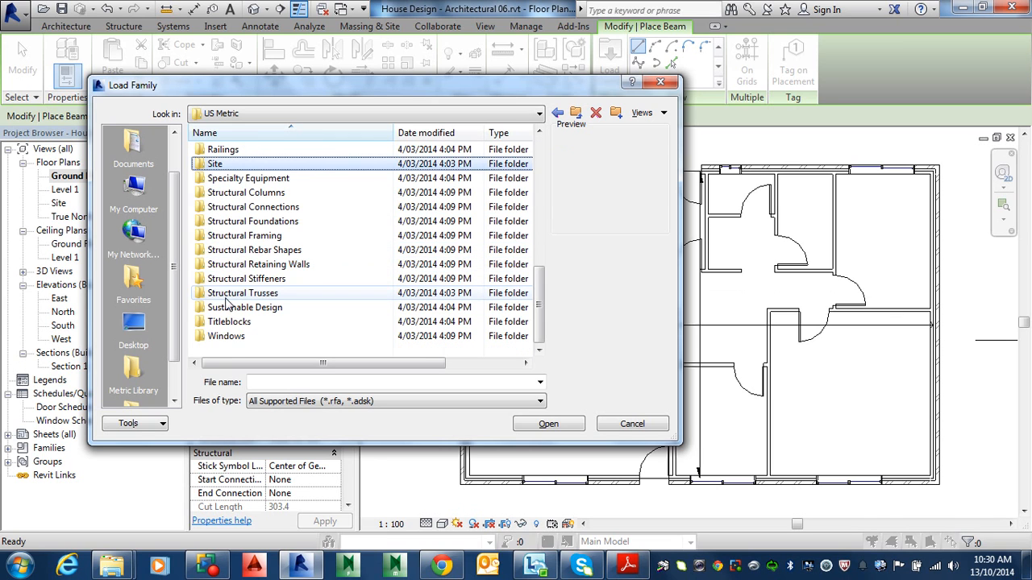
pyautogui.doubleClick(223, 237)
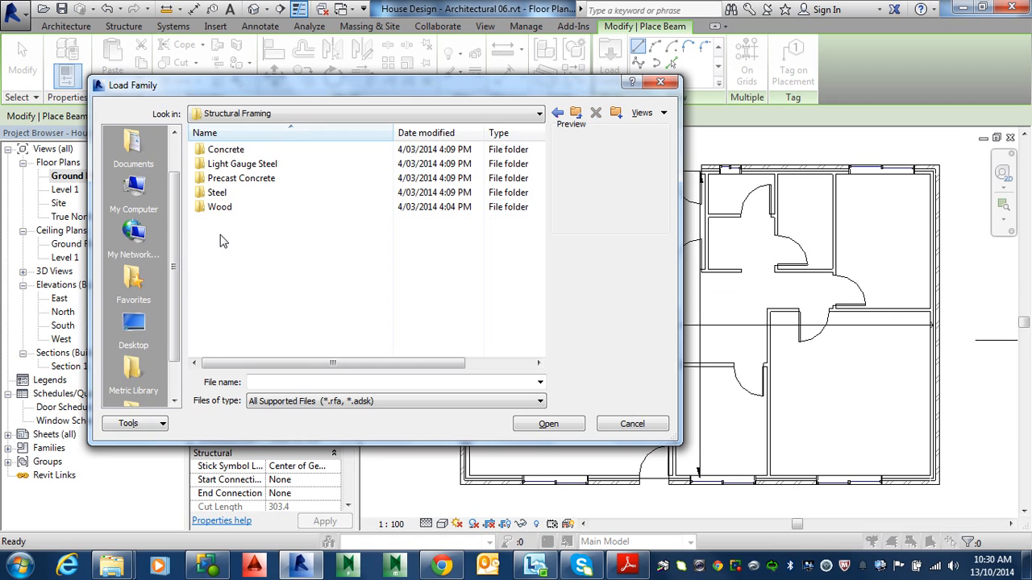
pyautogui.doubleClick(230, 151)
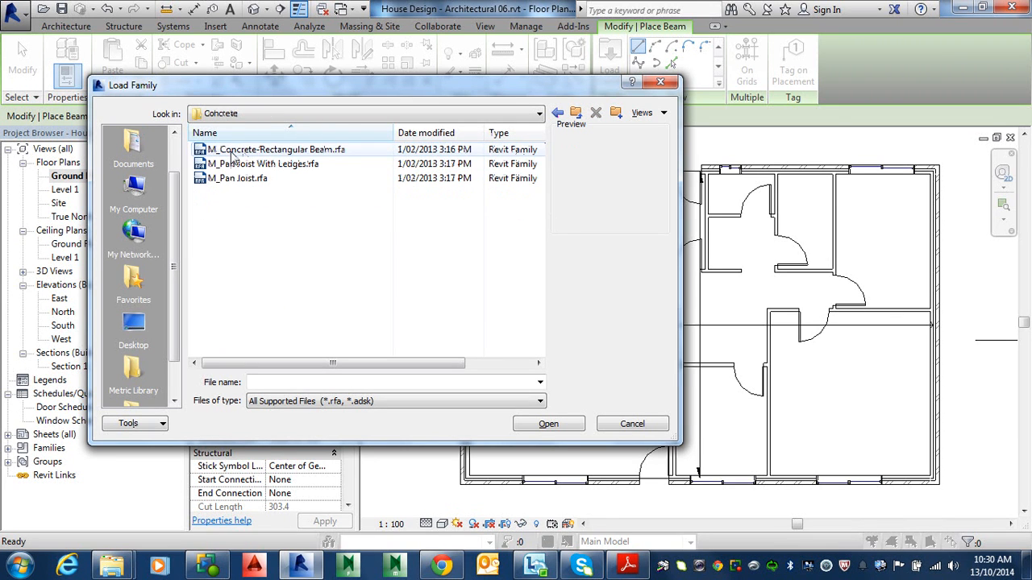
pyautogui.click(242, 150)
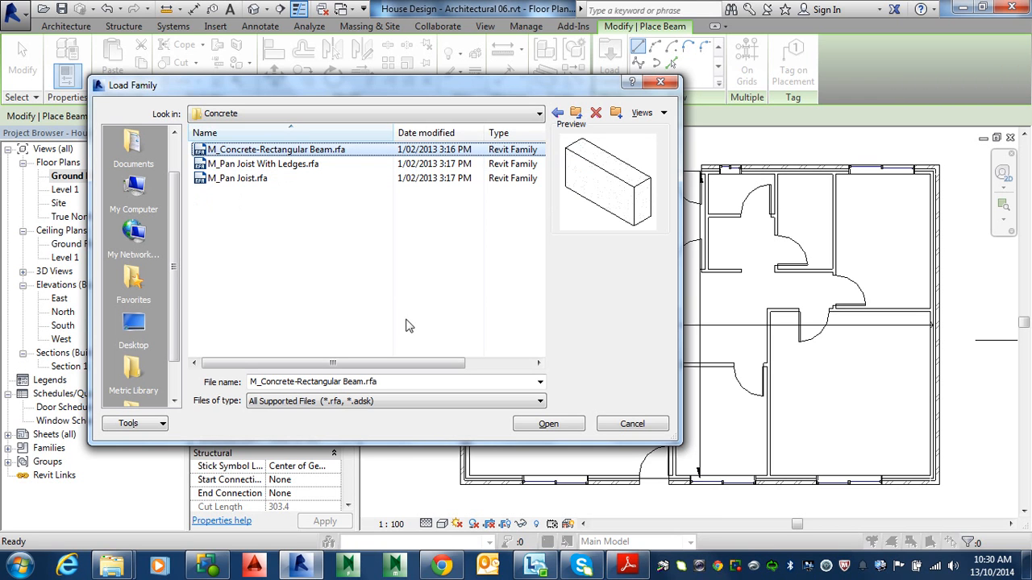
pyautogui.click(564, 425)
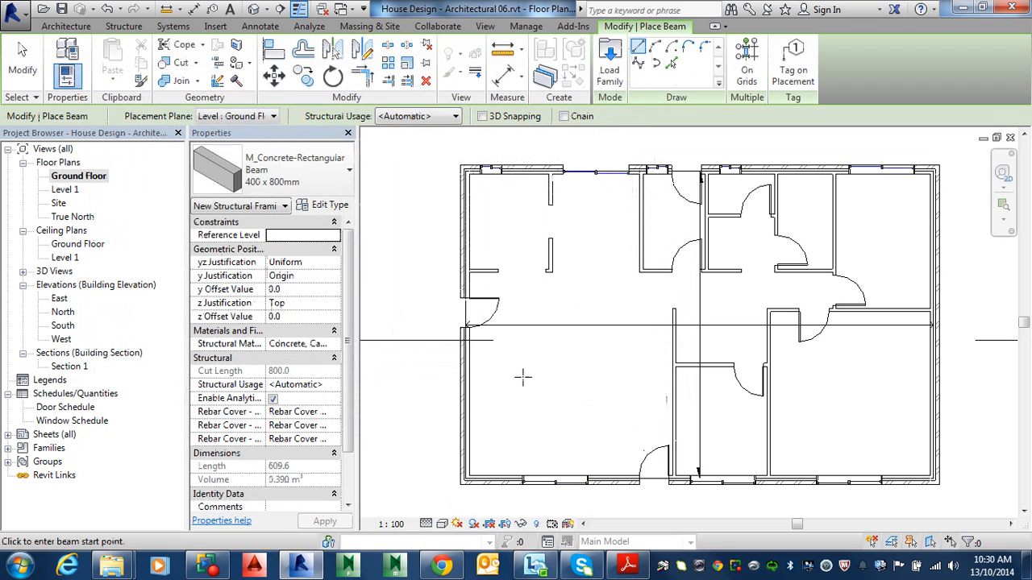
# Step: Duplicate the 400 x 800mm concrete rectangular beam type and name the new type "350 (w) x 470 (d)"
pyautogui.click(345, 190)
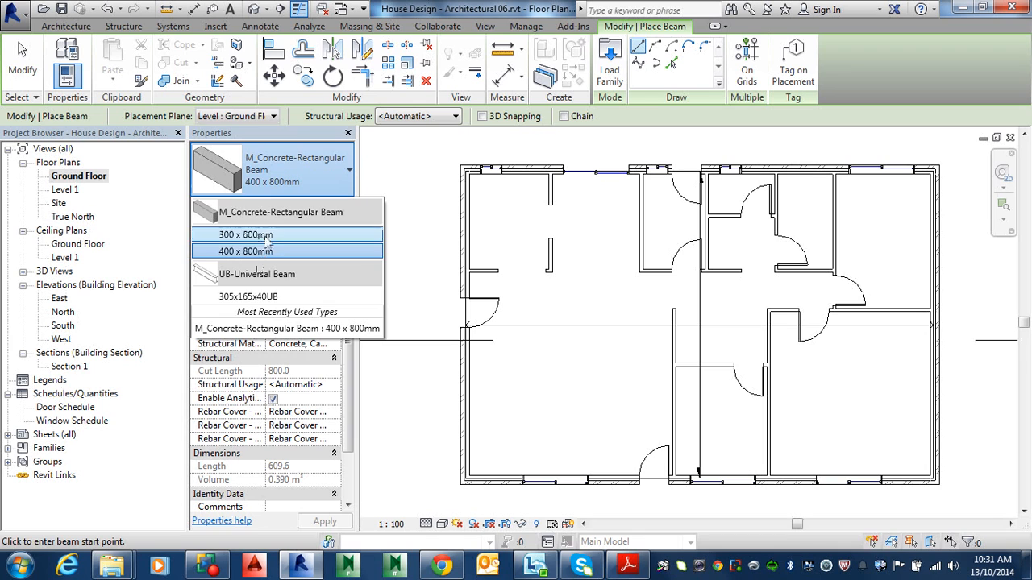
pyautogui.click(395, 162)
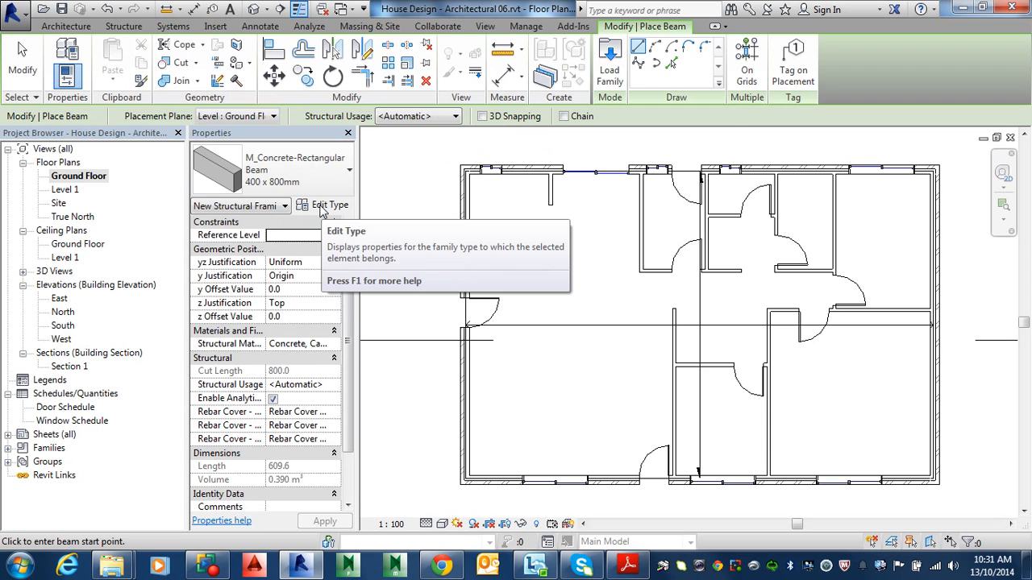
pyautogui.click(322, 208)
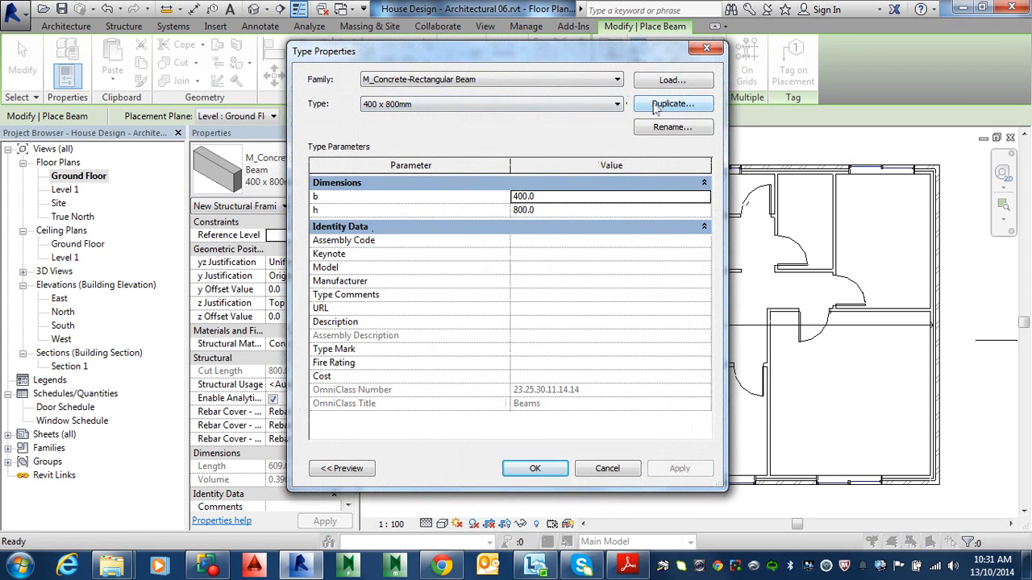
pyautogui.click(656, 107)
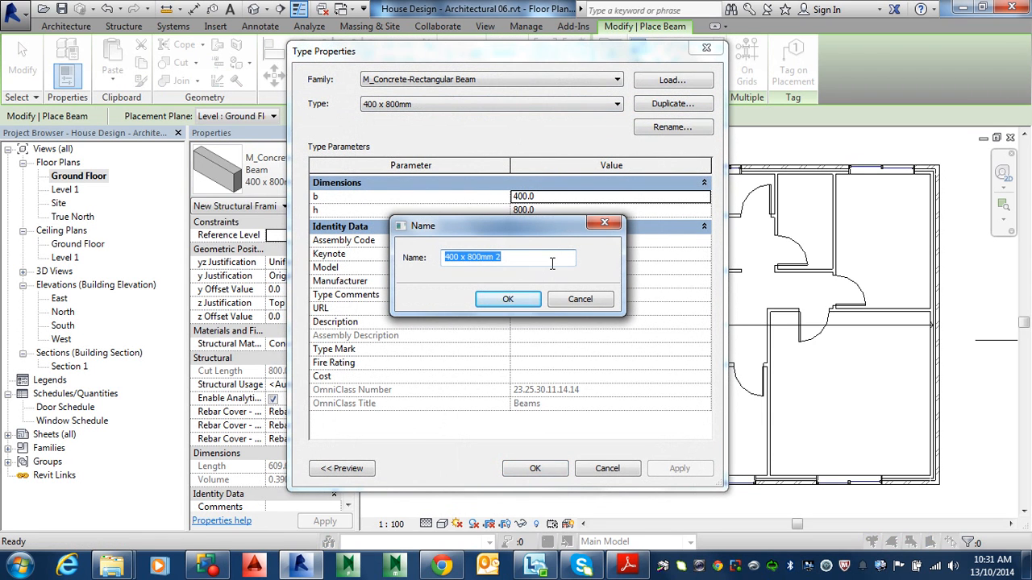
pyautogui.write('35')
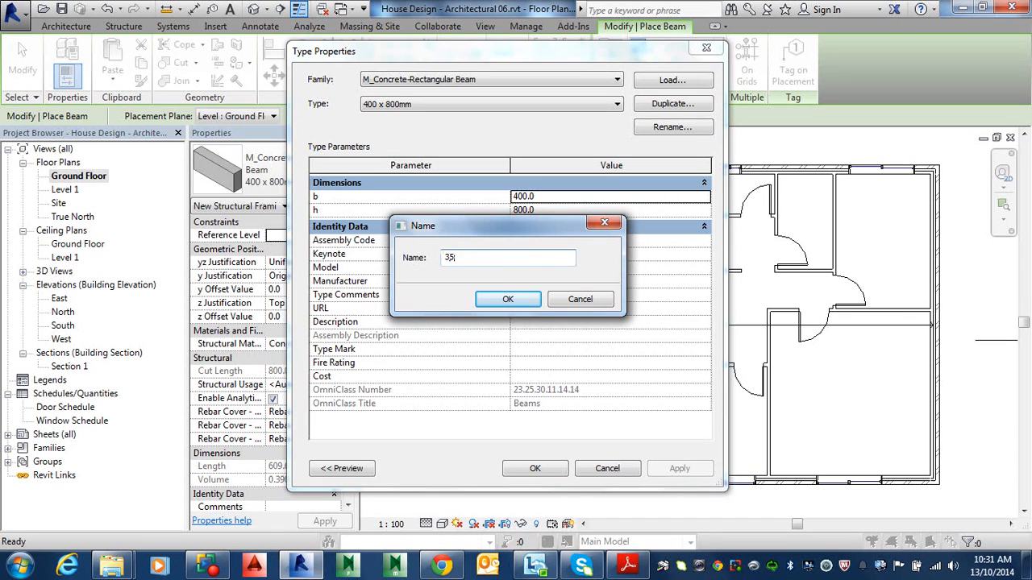
pyautogui.write(' (w)')
pyautogui.press('Left')
pyautogui.press('Left')
pyautogui.press('Left')
pyautogui.press('Left')
pyautogui.write('0')
pyautogui.press('Right')
pyautogui.press('Right')
pyautogui.press('Right')
pyautogui.write('x 470')
pyautogui.click(509, 300)
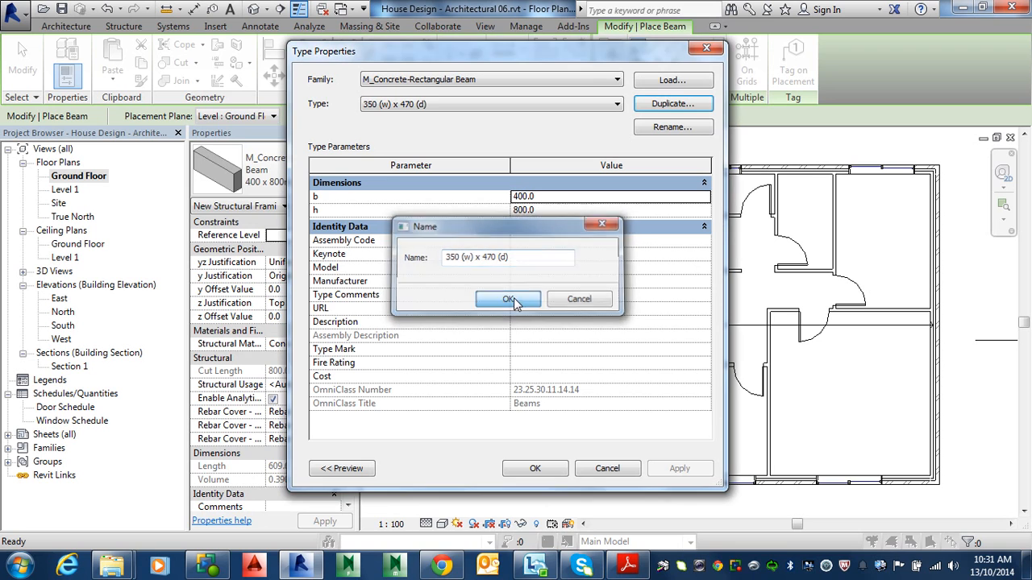
# Step: Set the new beam type's dimensions to b = 350 and h = 470 and accept the type properties
pyautogui.click(537, 196)
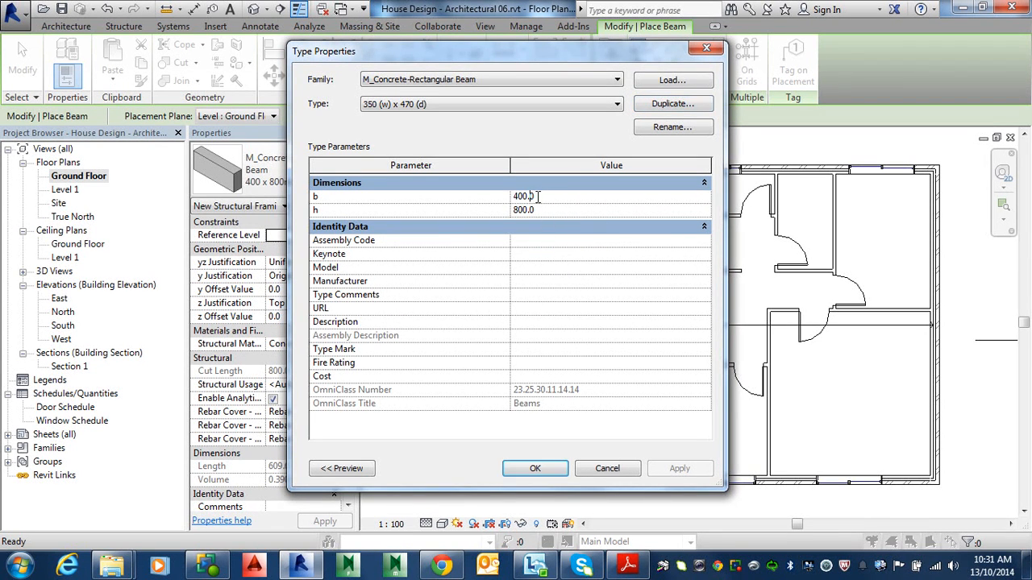
pyautogui.moveTo(537, 197); pyautogui.dragTo(485, 200)
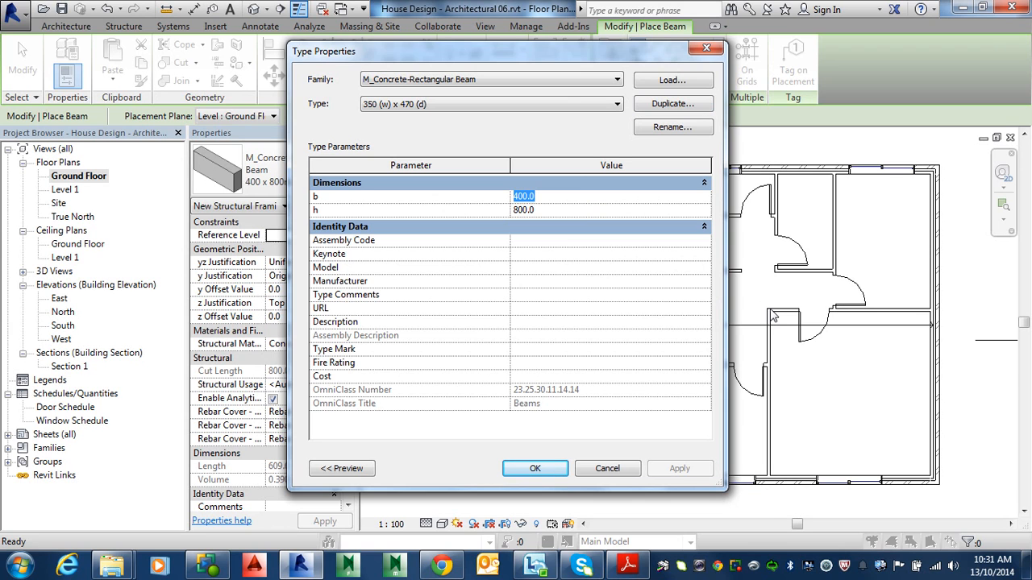
pyautogui.write('350')
pyautogui.click(563, 211)
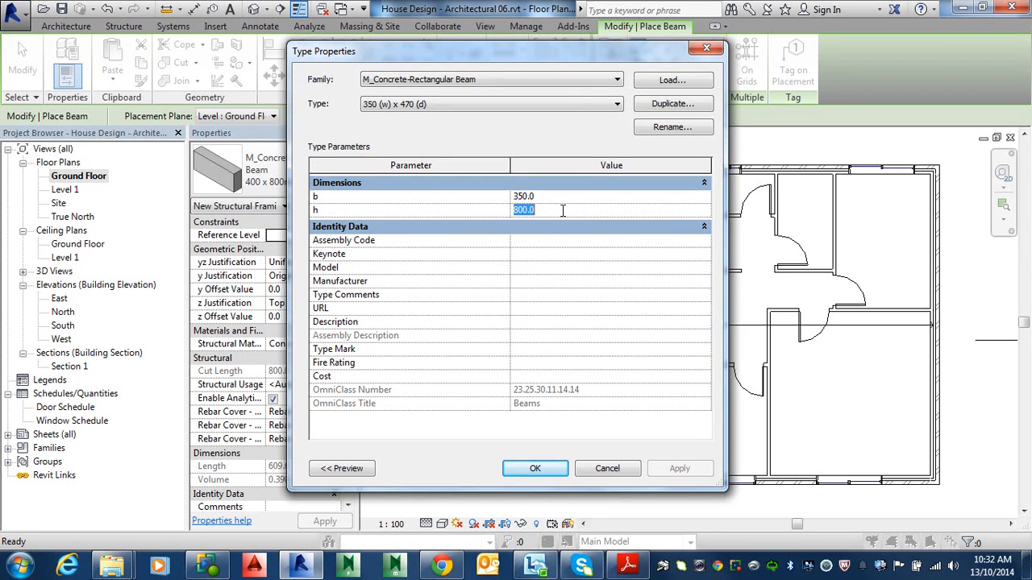
pyautogui.write('470')
pyautogui.click(532, 468)
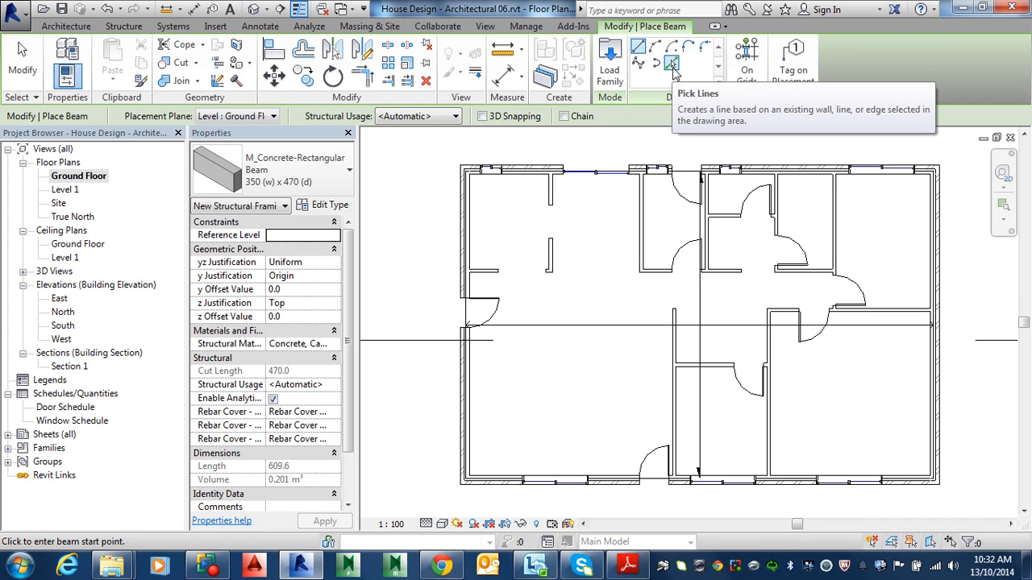
# Step: Set up beam placement by Pick Lines with y Justification set to Right and a z Offset Value of -30
pyautogui.click(672, 67)
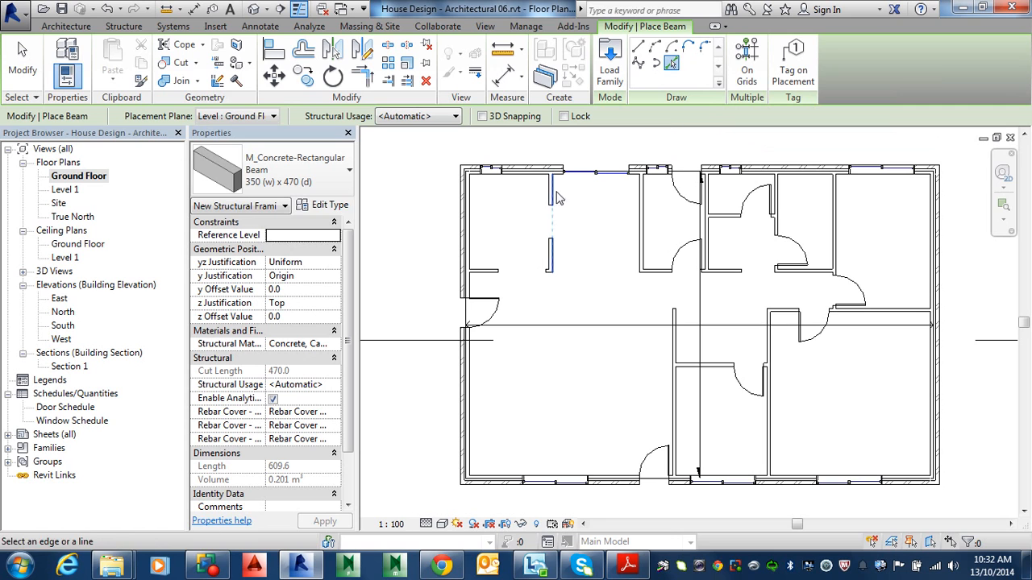
pyautogui.click(302, 277)
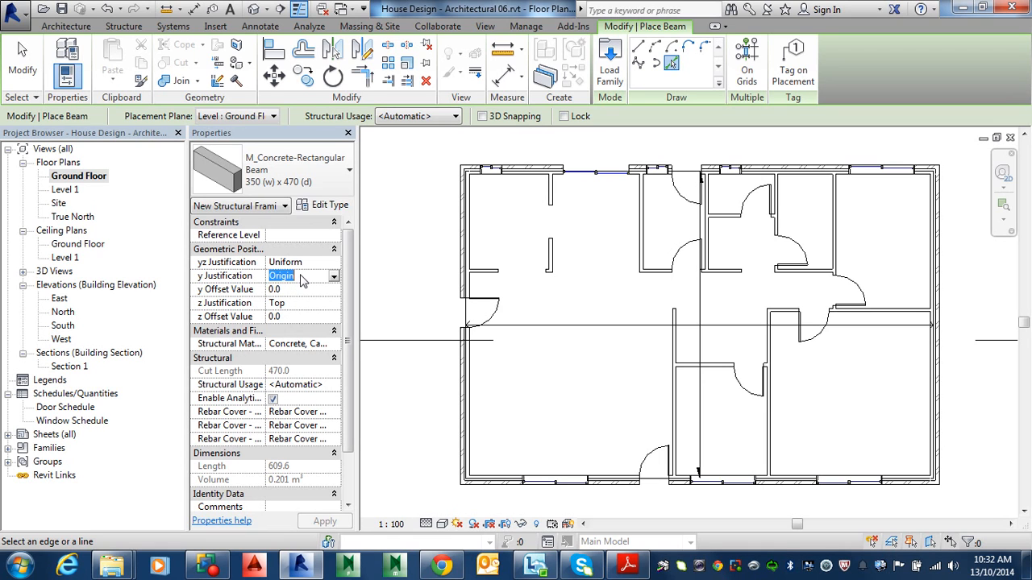
pyautogui.click(333, 277)
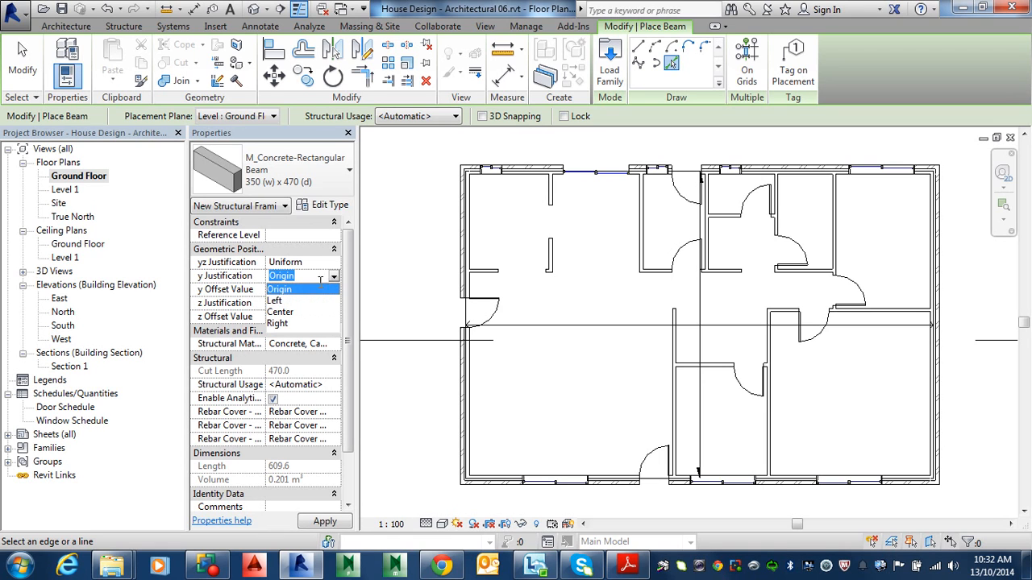
pyautogui.click(291, 323)
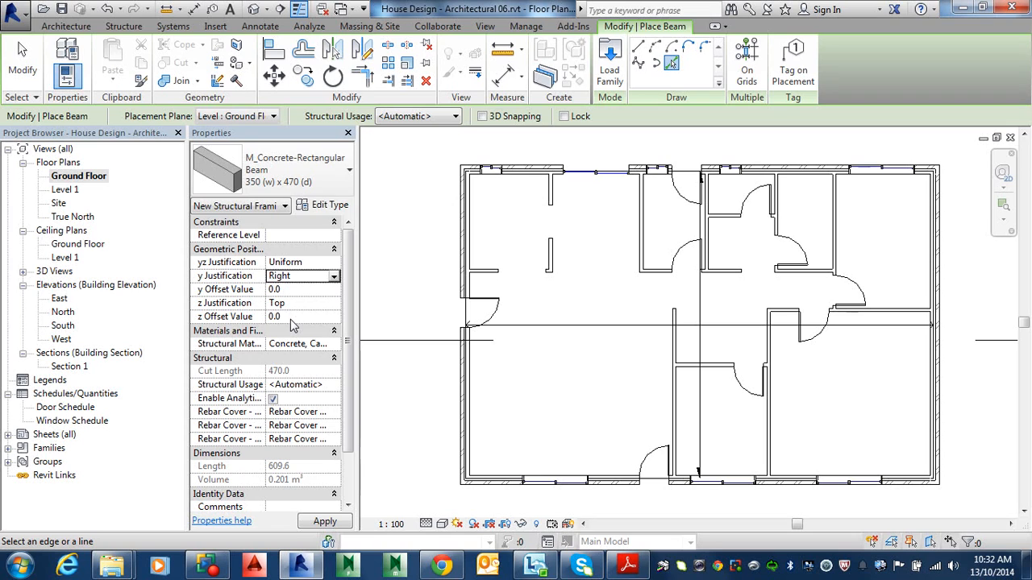
pyautogui.click(290, 317)
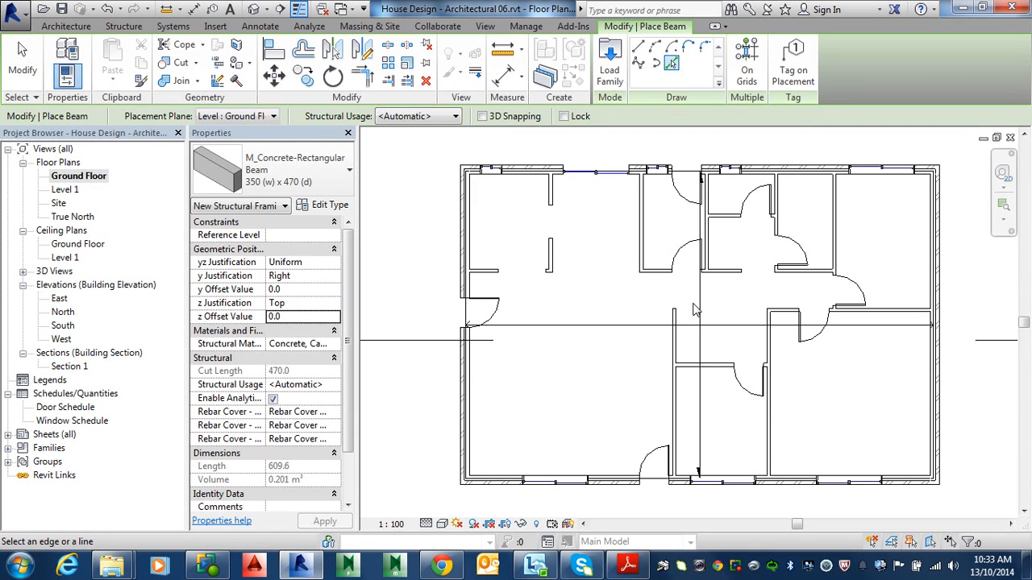
pyautogui.click(297, 317)
pyautogui.write('-30')
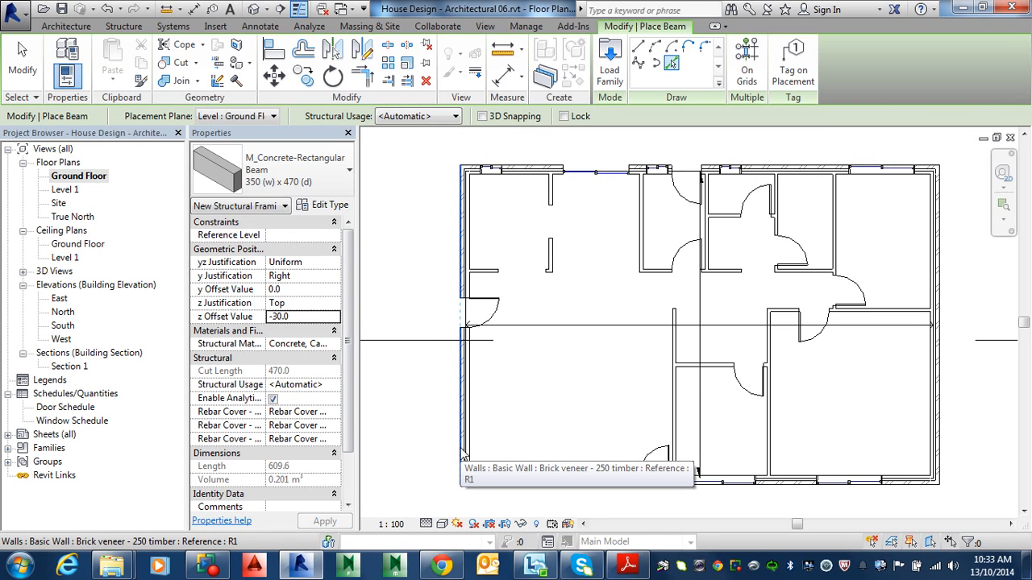
# Step: Place concrete beams along the outer faces of all four exterior walls, dismiss the warning and end the Beam command
pyautogui.press('Tab')
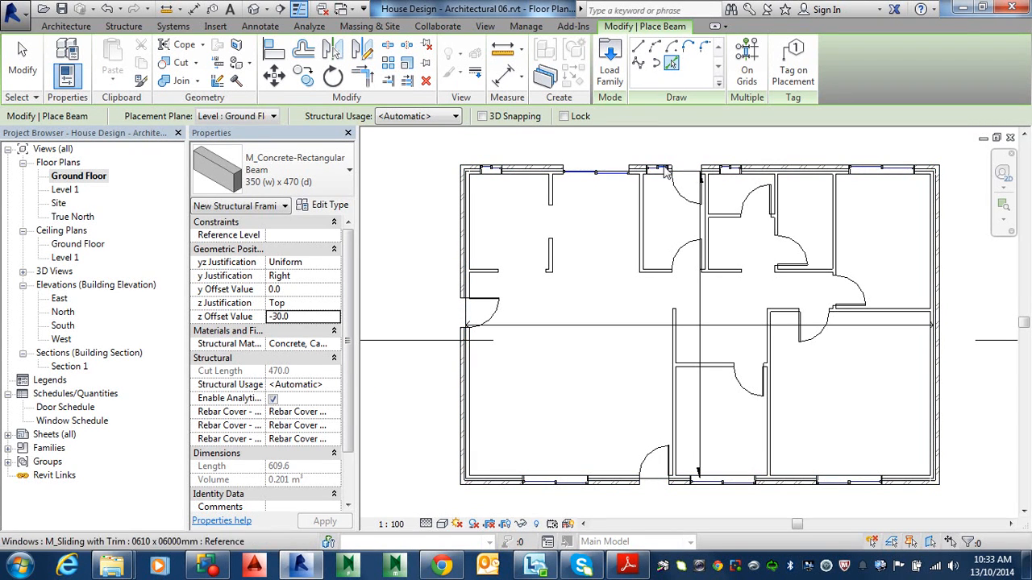
pyautogui.click(464, 383)
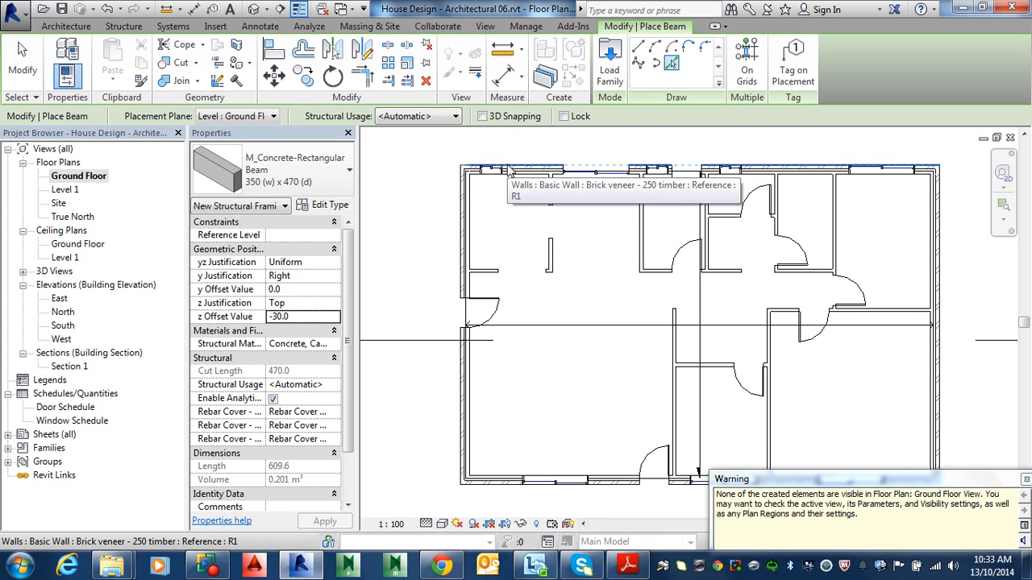
pyautogui.click(507, 166)
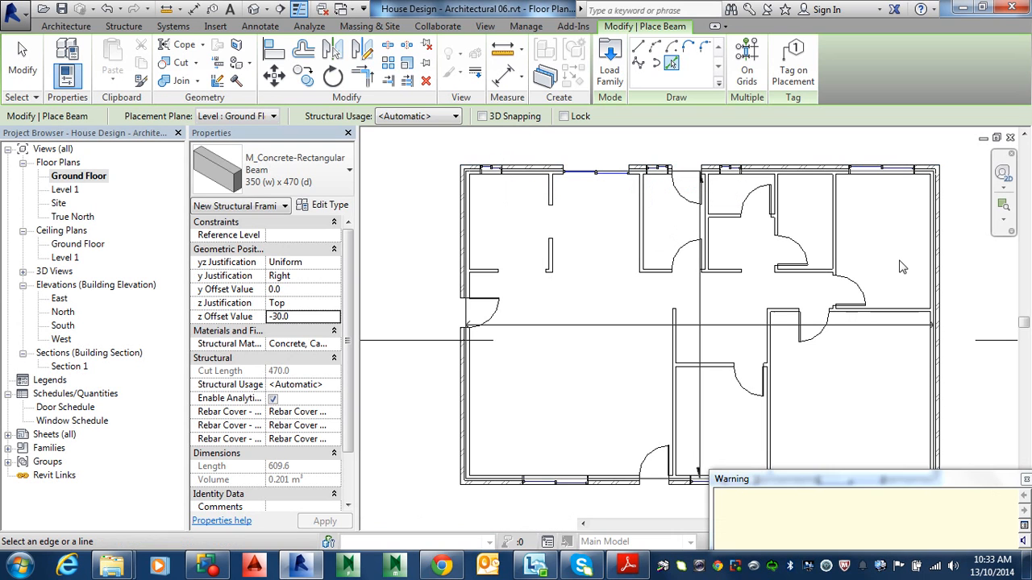
pyautogui.click(936, 276)
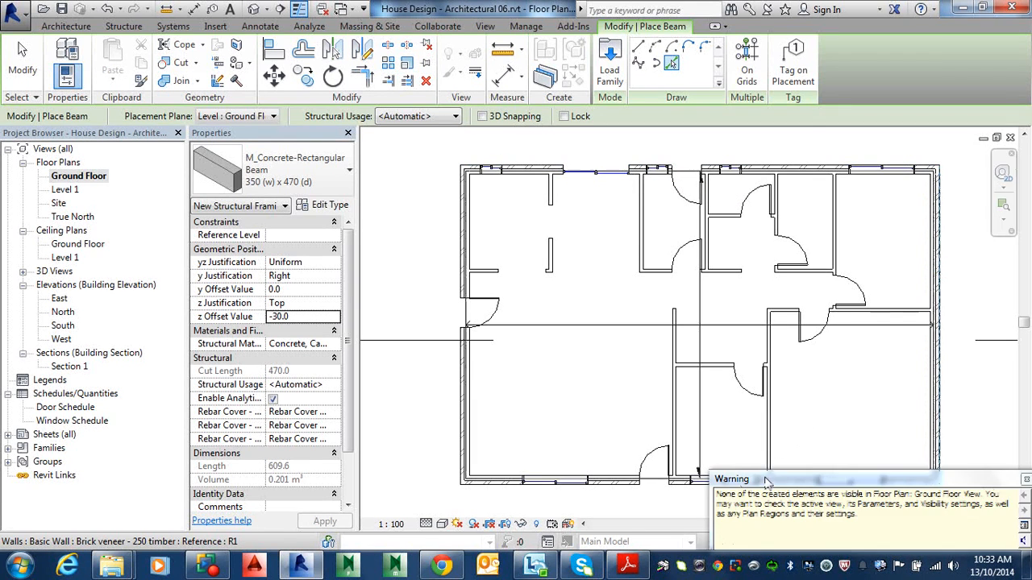
pyautogui.click(602, 484)
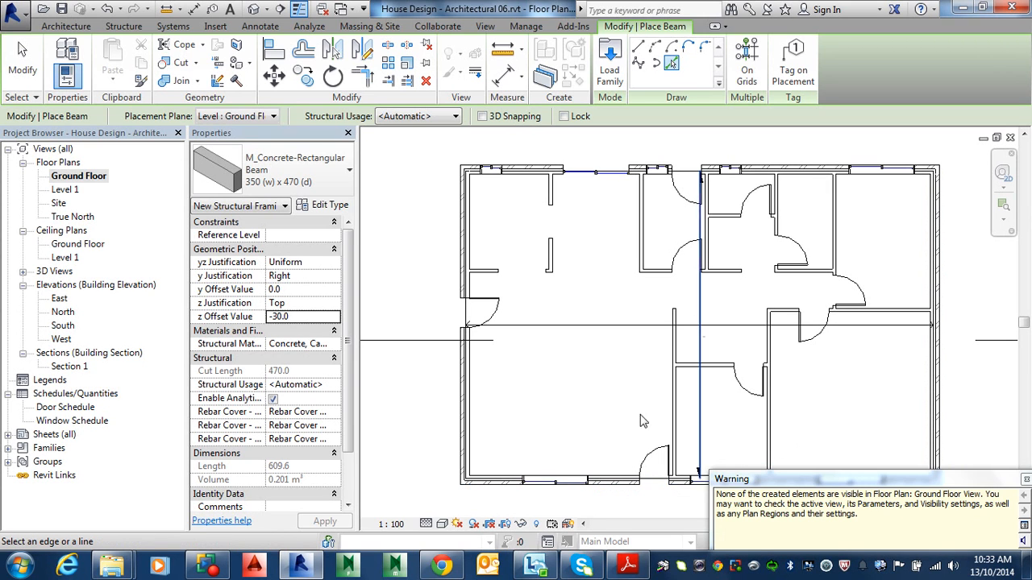
pyautogui.click(1026, 481)
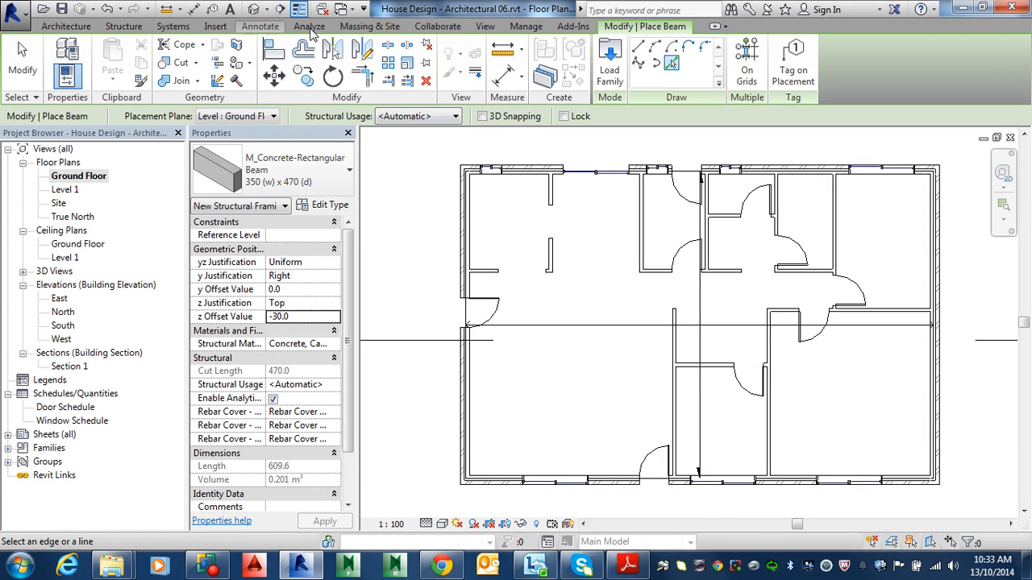
pyautogui.click(22, 64)
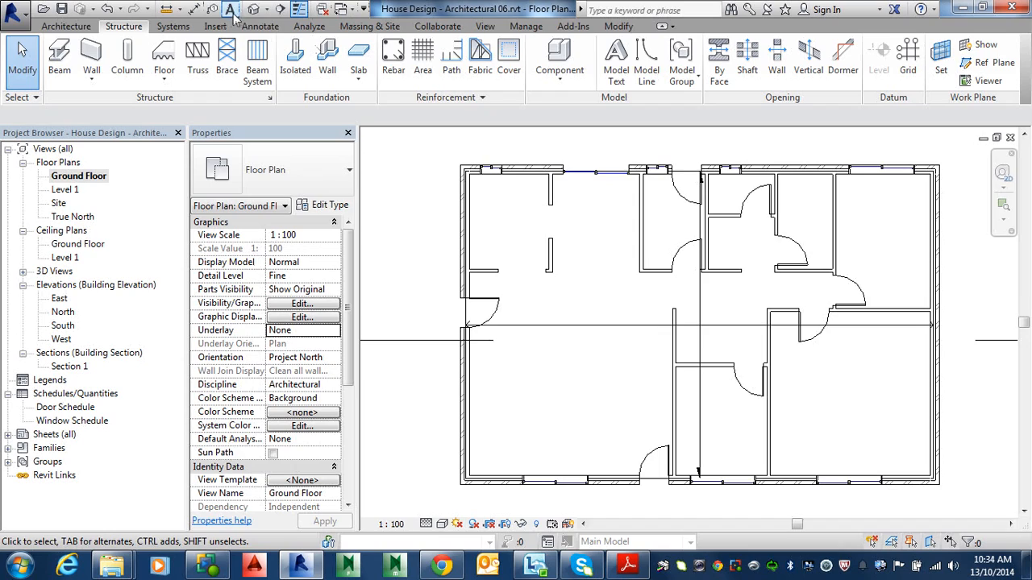
# Step: Examine the footing beams at the building's corner in the 3D view and where one meets the slab edge in Section 1
pyautogui.click(253, 9)
pyautogui.scroll(4, 591, 348)
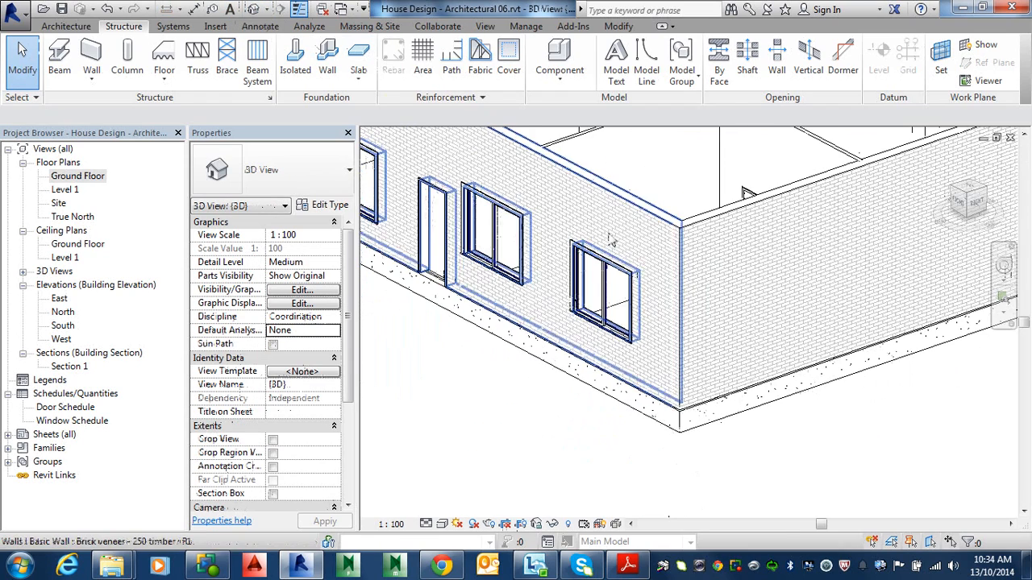
pyautogui.scroll(2, 655, 446)
pyautogui.scroll(3, 656, 446)
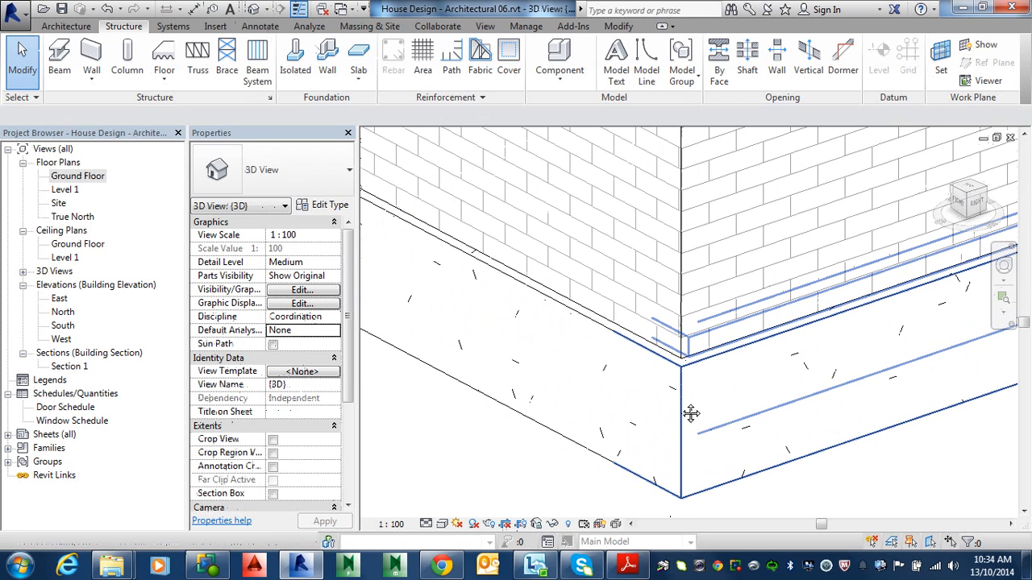
pyautogui.keyDown('shift'); pyautogui.moveTo(688, 412); pyautogui.dragTo(686, 360, button='middle'); pyautogui.keyUp('shift')
pyautogui.scroll(-8, 683, 360)
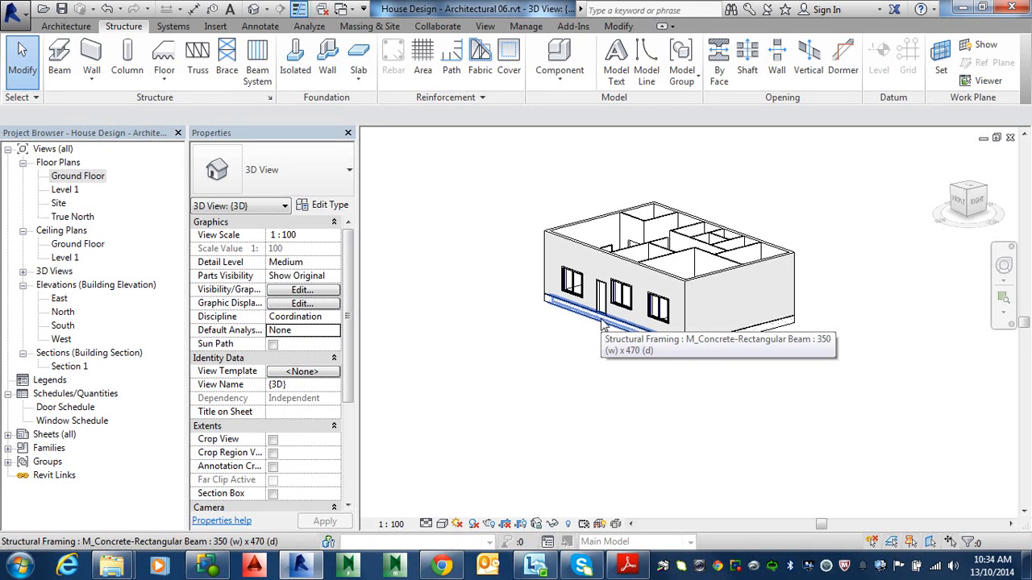
pyautogui.doubleClick(72, 370)
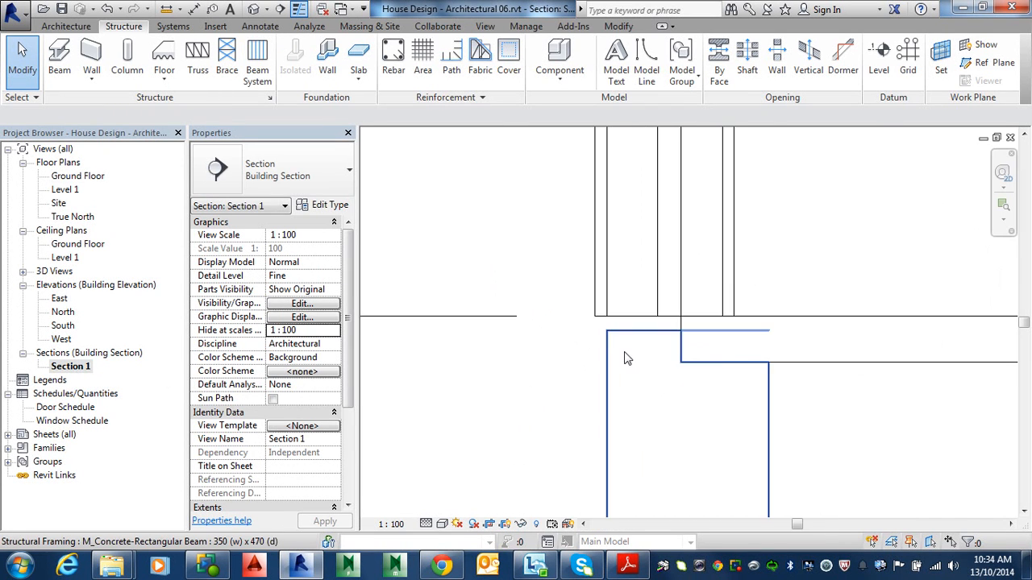
pyautogui.scroll(2, 627, 359)
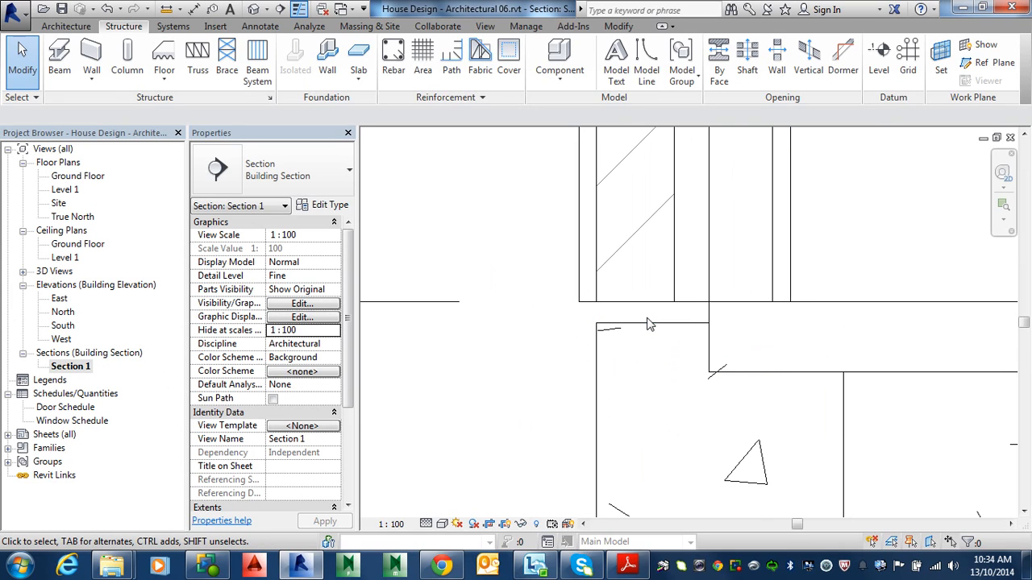